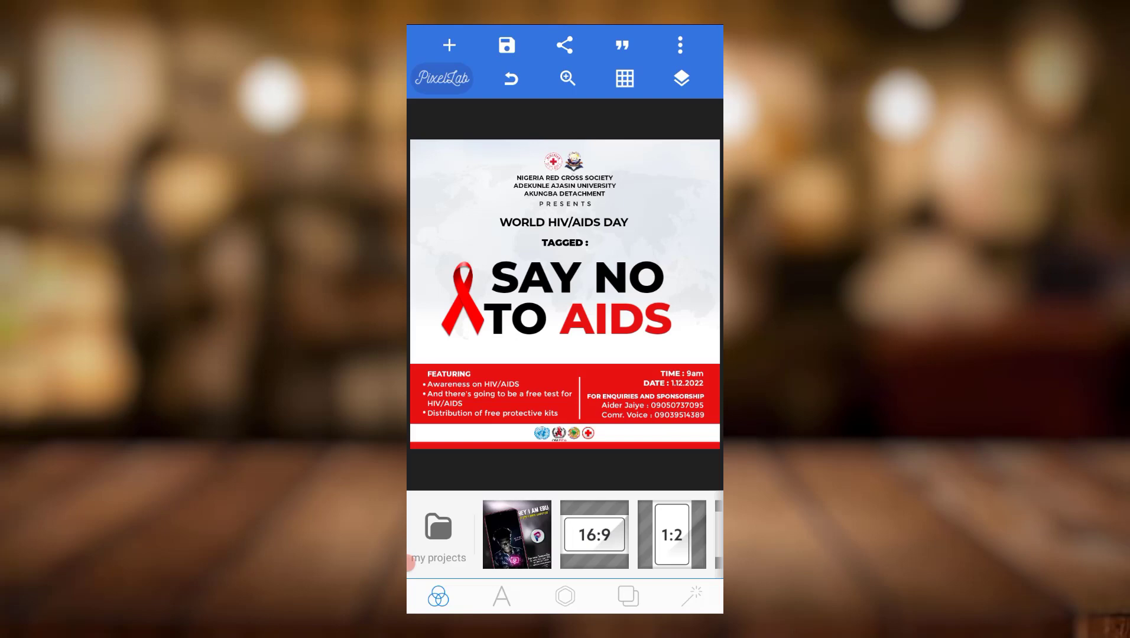
Step: Hide the extra red ribbon layers, the vertical line, and the SAY NO TO AIDS, TAGGED and FOR ENQUIRIES texts
click(681, 78)
scroll(494, 353, down, 5)
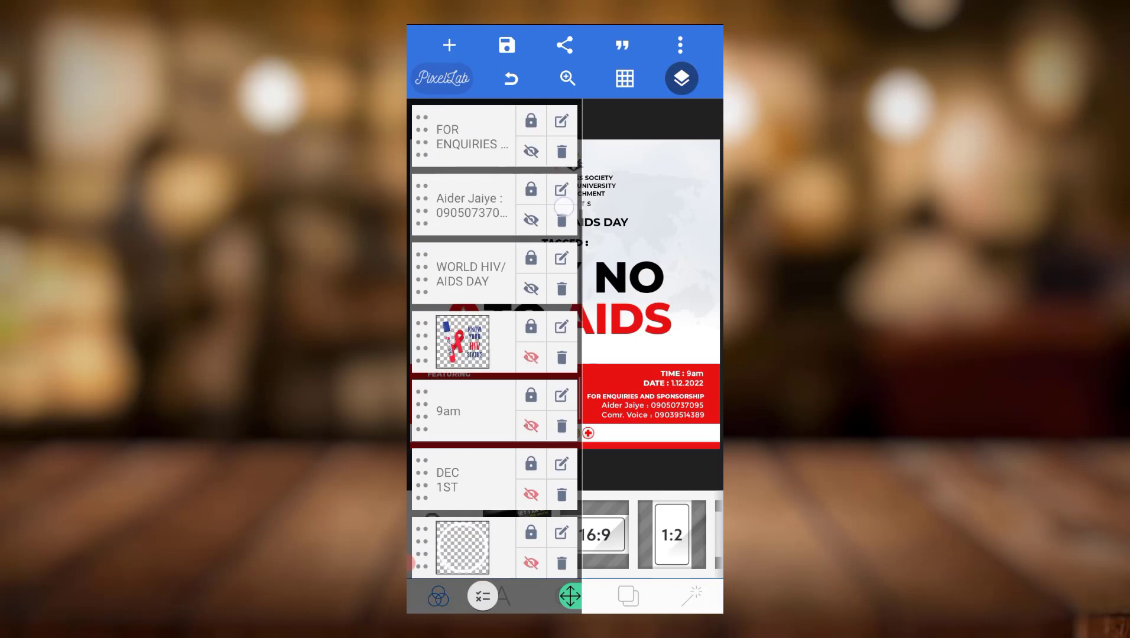
scroll(494, 353, down, 5)
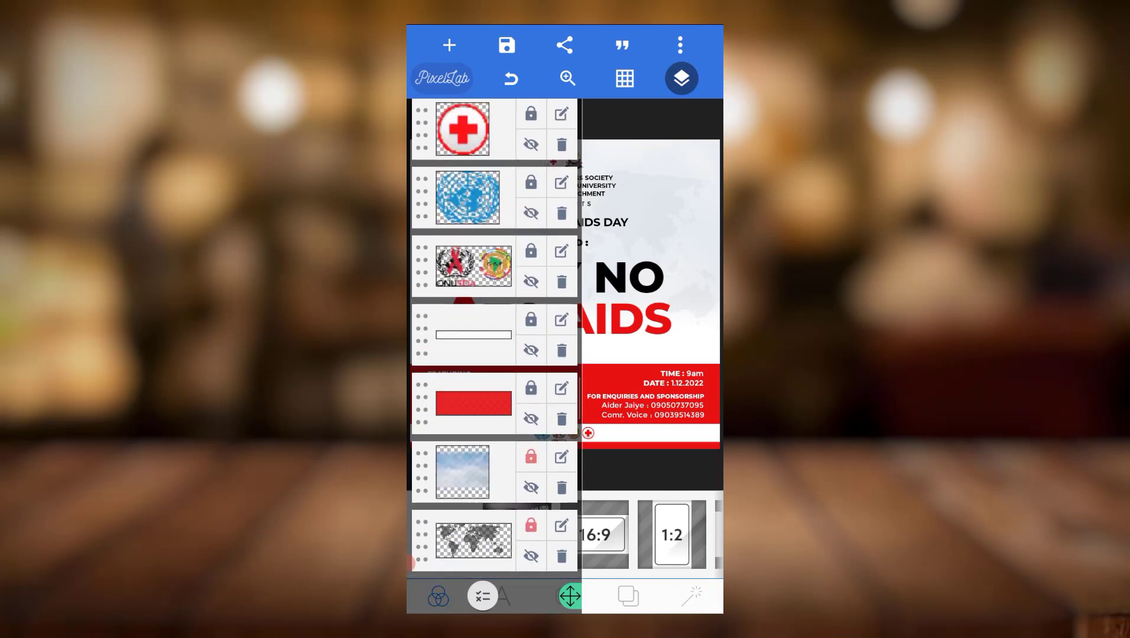
scroll(494, 353, up, 5)
scroll(494, 352, down, 5)
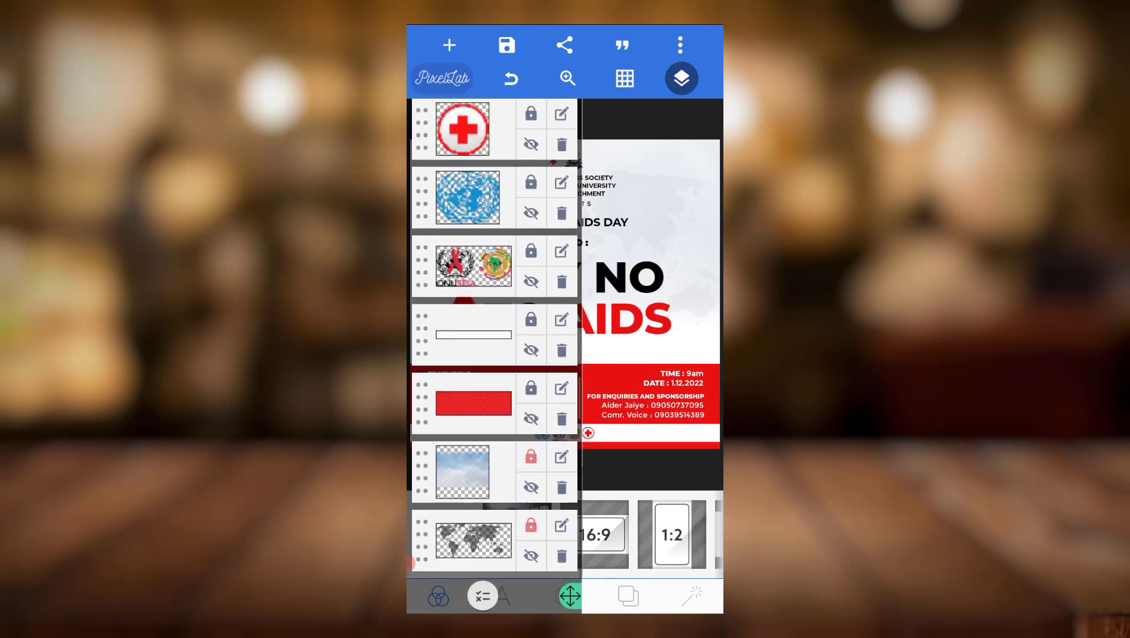
click(681, 78)
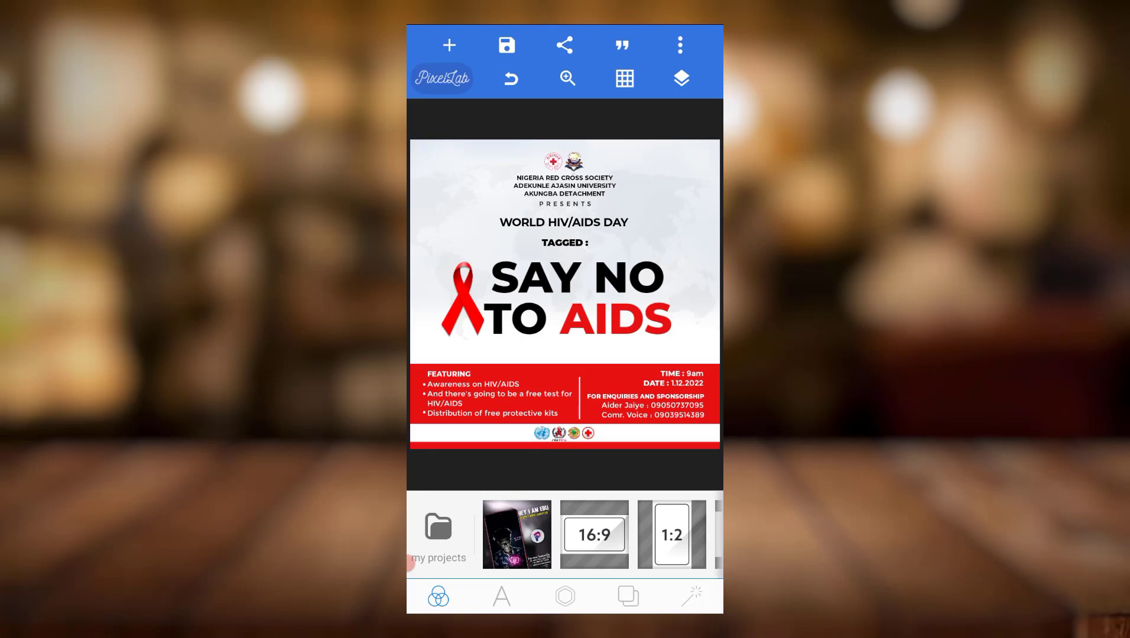
click(682, 79)
scroll(494, 353, down, 5)
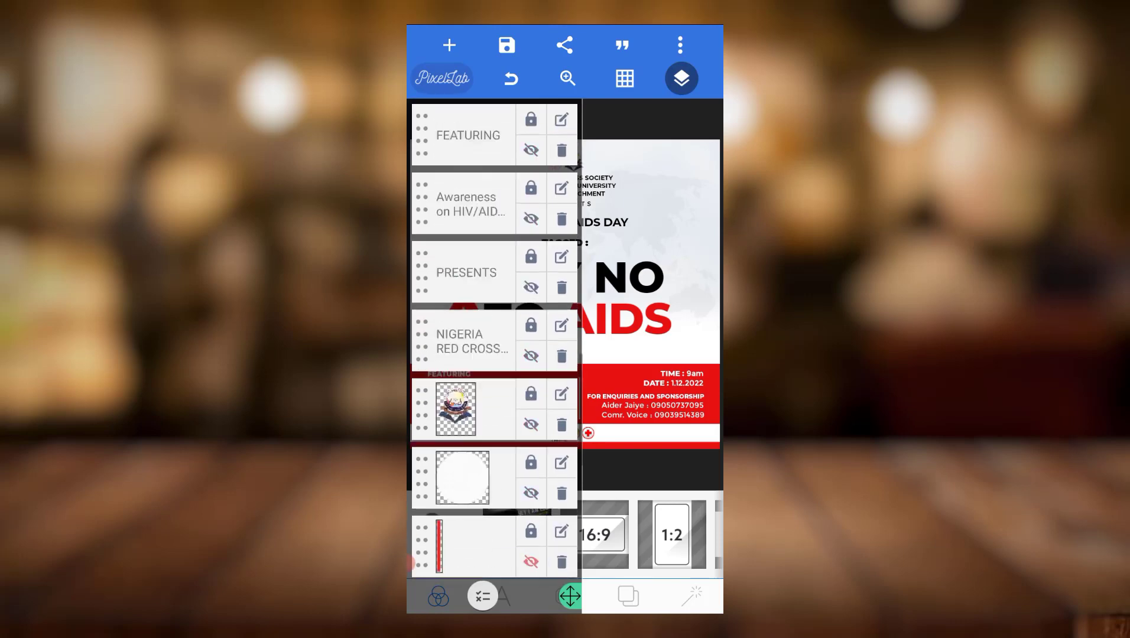
scroll(494, 353, down, 5)
scroll(494, 353, up, 3)
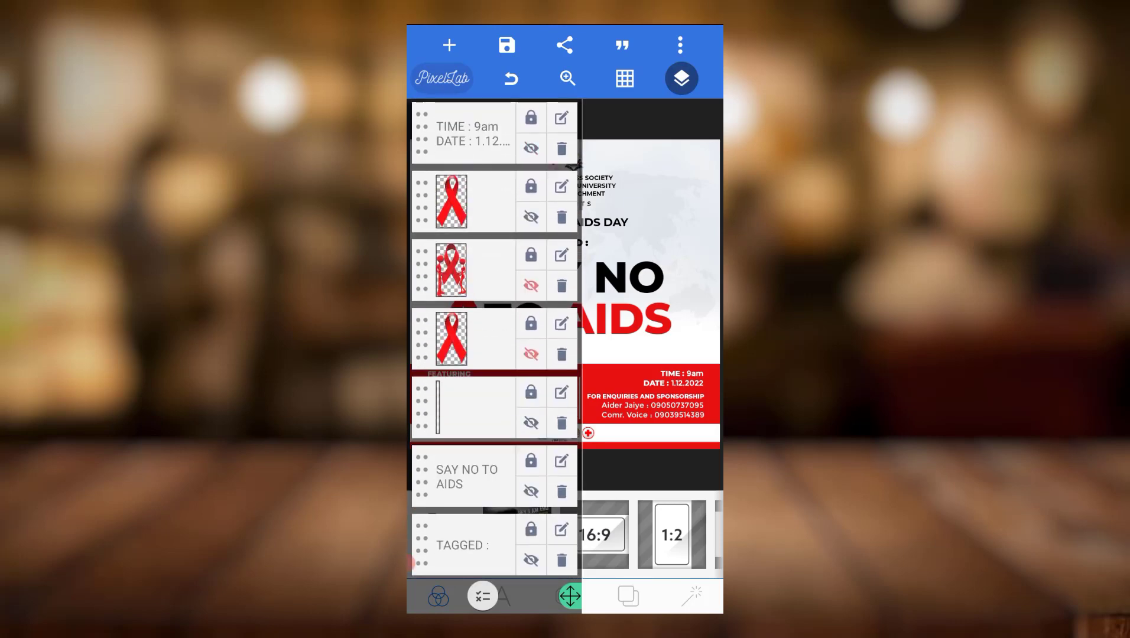
click(531, 217)
scroll(494, 264, down, 3)
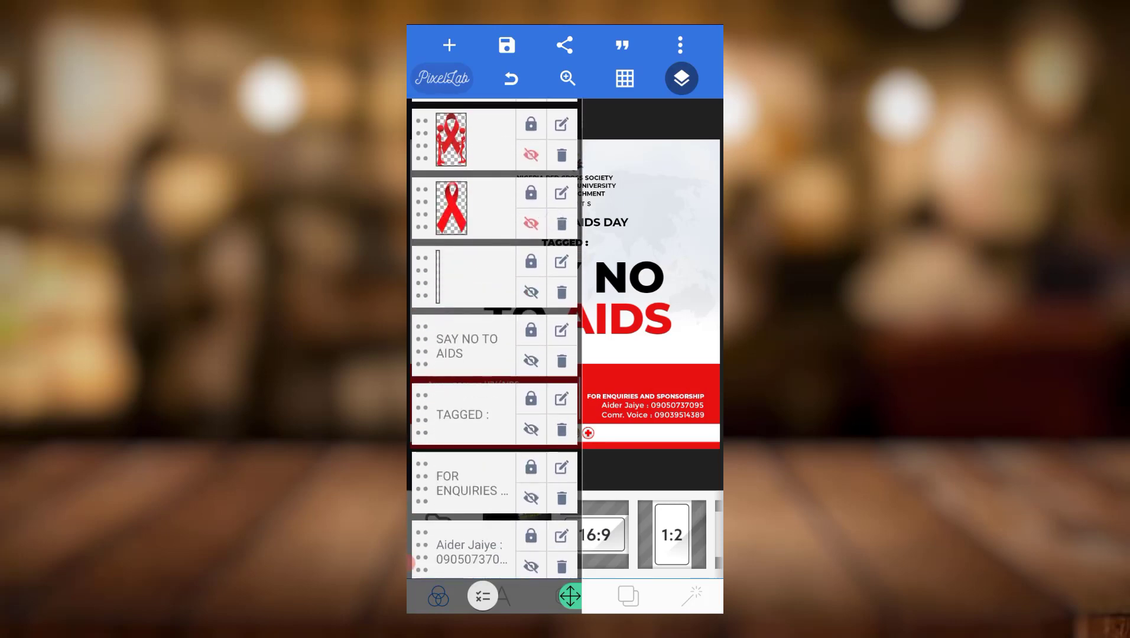
click(531, 222)
click(530, 291)
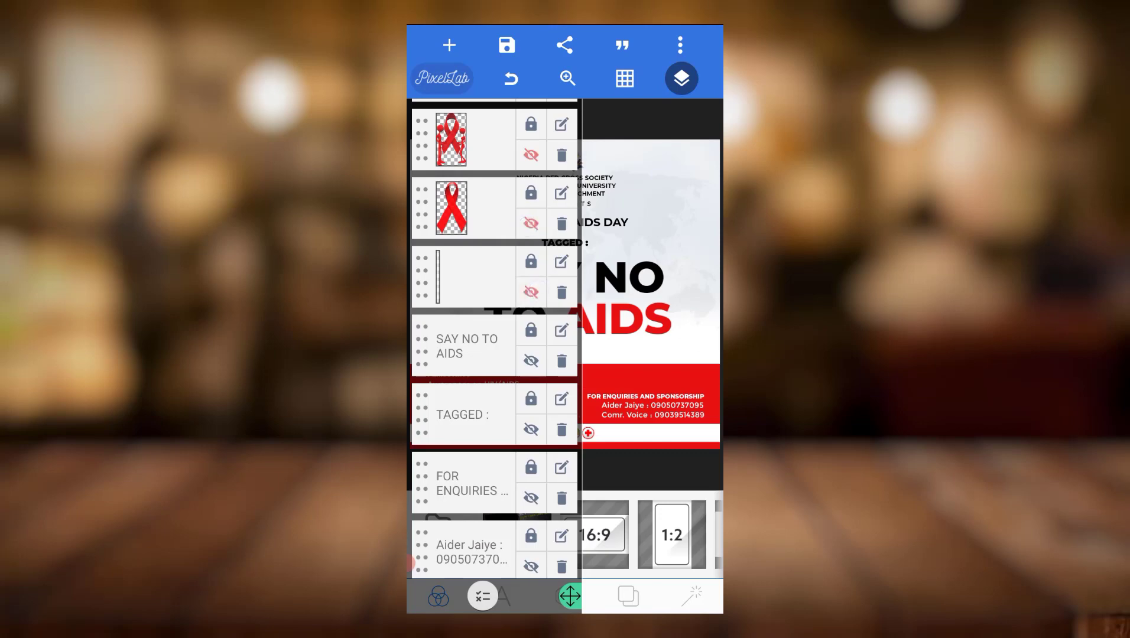
click(530, 360)
click(531, 429)
click(530, 498)
scroll(494, 396, down, 4)
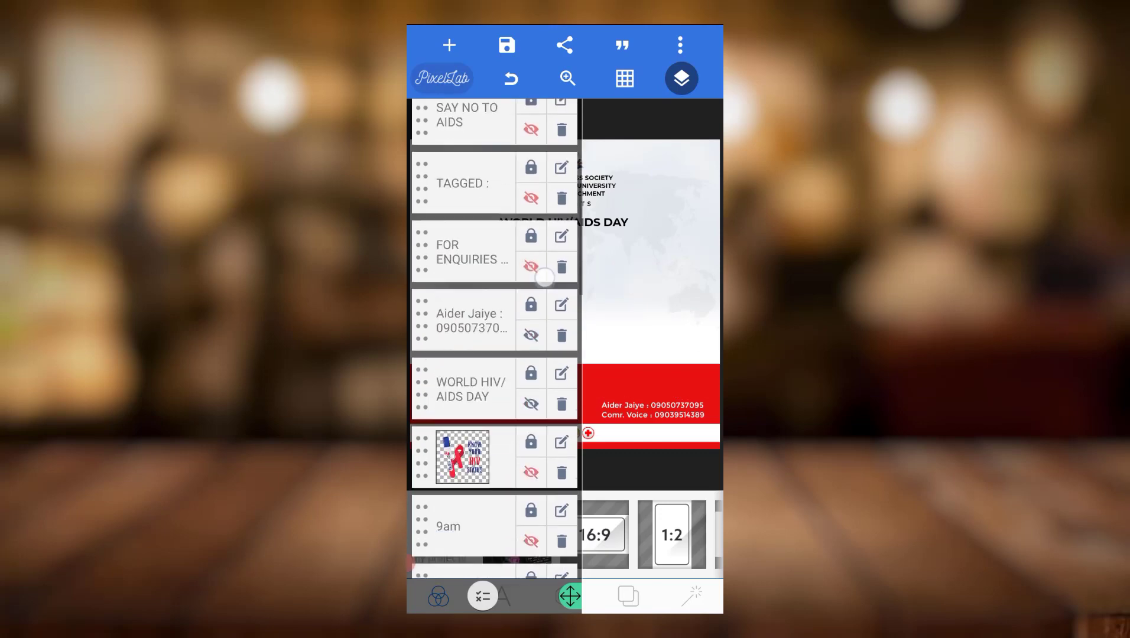
scroll(494, 278, down, 1)
Step: Hide the phone numbers, WORLD HIV/AIDS DAY heading, map, sky, banner bars, partner logos and red cross logo
click(531, 322)
click(531, 384)
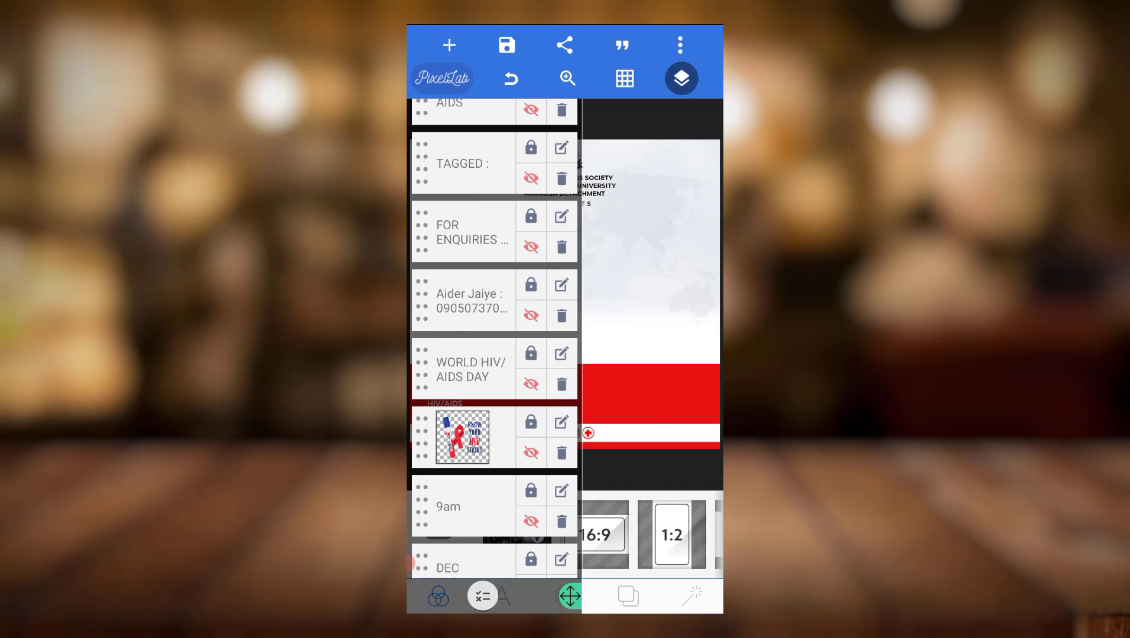
scroll(494, 352, down, 3)
scroll(494, 353, down, 5)
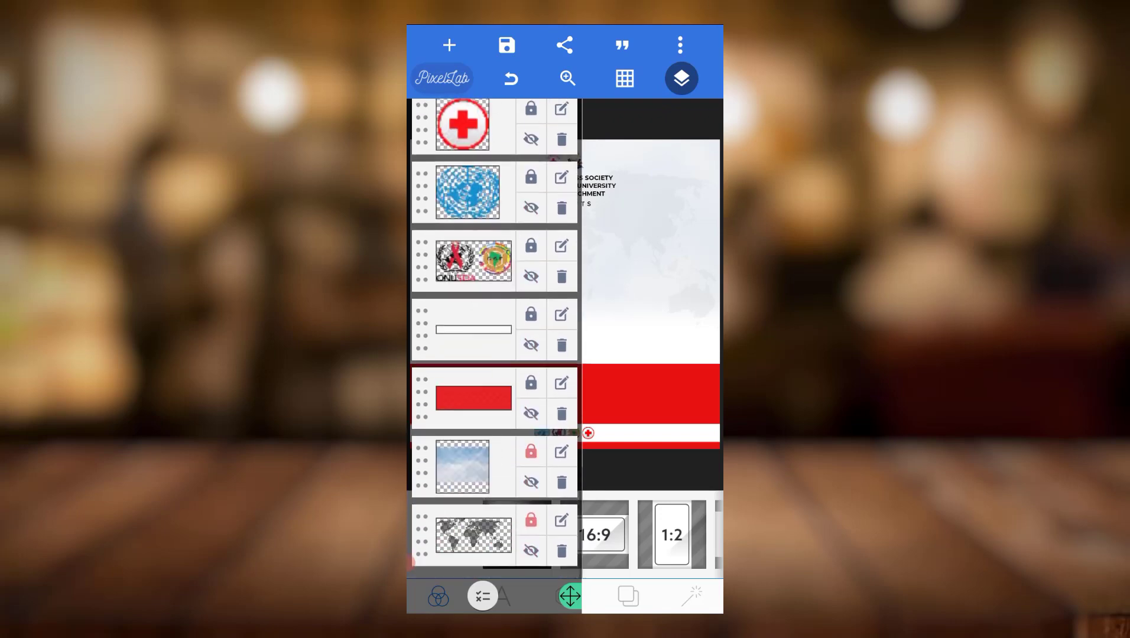
click(531, 556)
click(531, 488)
click(530, 419)
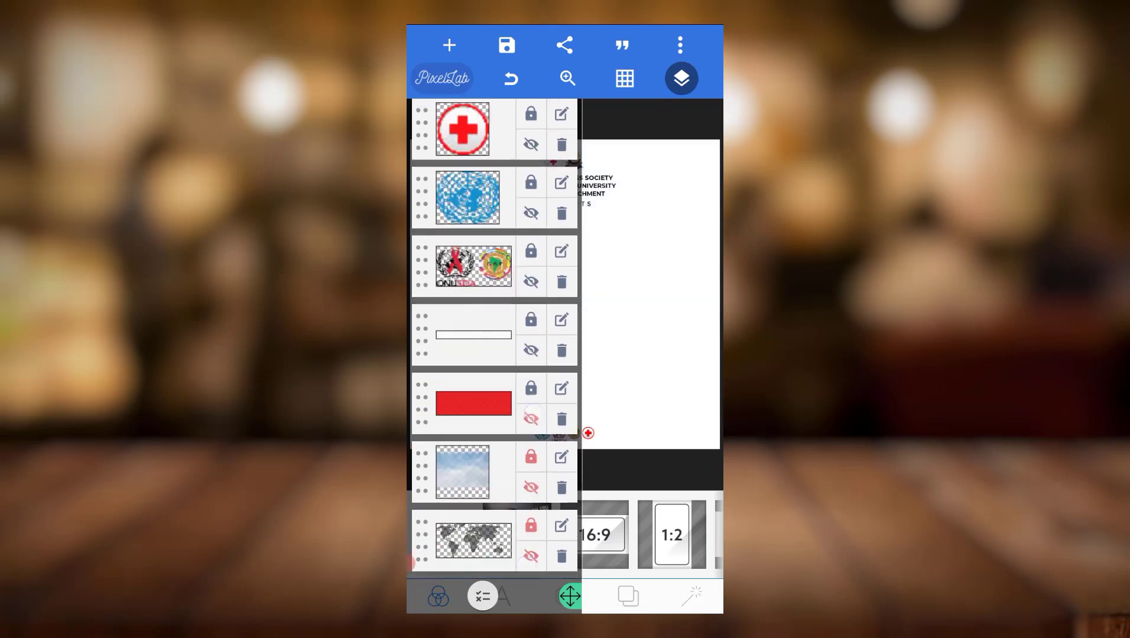
click(531, 350)
click(530, 281)
click(531, 143)
scroll(494, 353, up, 4)
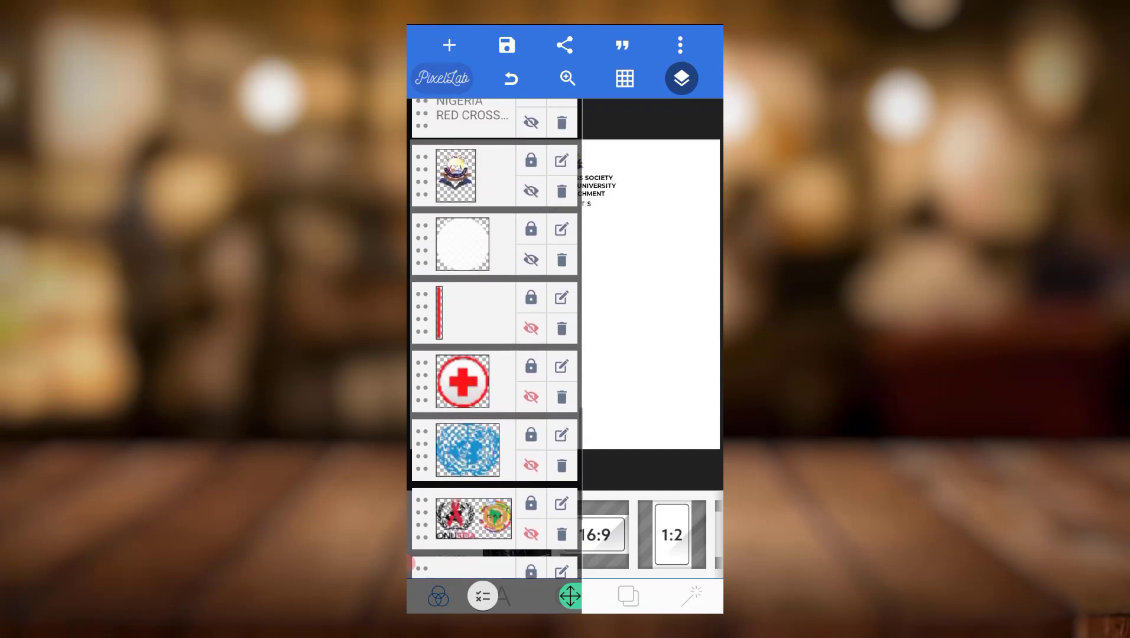
Step: Hide the red strip, white circles, emblem and remaining texts, then select the ribbon-with-figures layer
click(531, 328)
click(530, 259)
click(530, 191)
scroll(494, 353, up, 4)
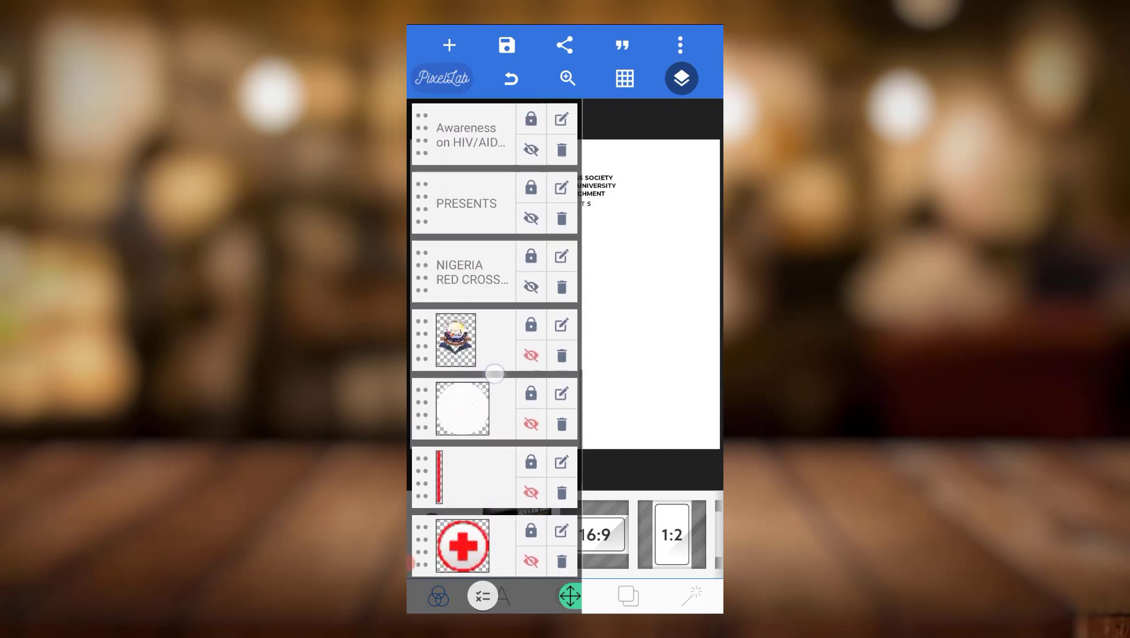
click(531, 294)
click(531, 224)
click(530, 156)
scroll(494, 353, up, 4)
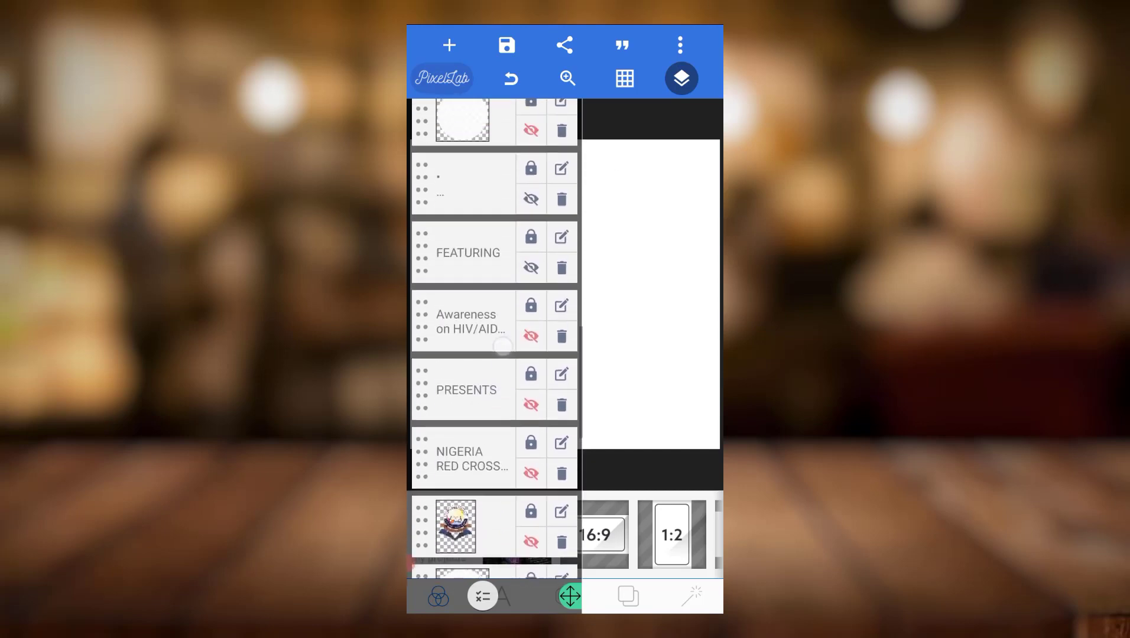
click(531, 289)
click(530, 221)
click(531, 152)
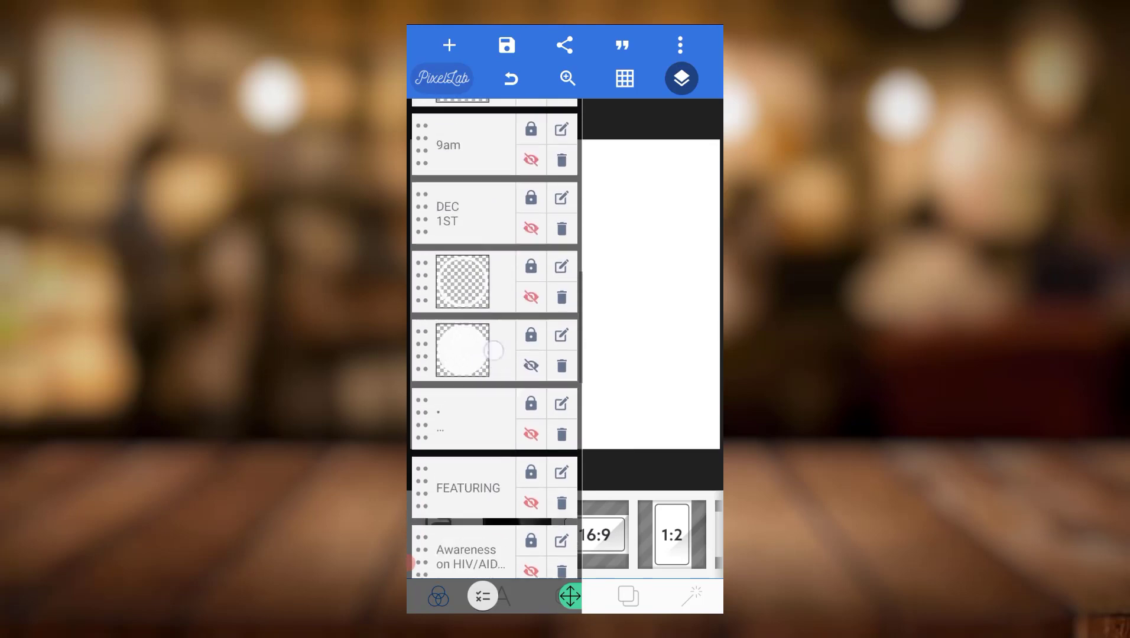
scroll(494, 353, up, 4)
scroll(495, 352, up, 3)
scroll(494, 353, up, 4)
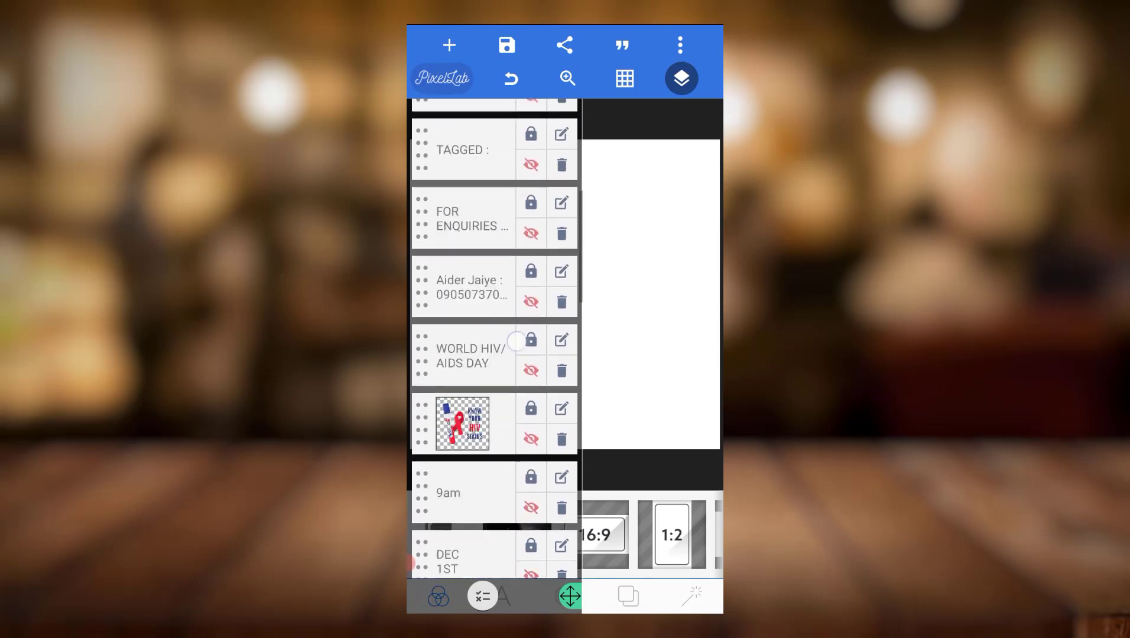
scroll(494, 352, up, 4)
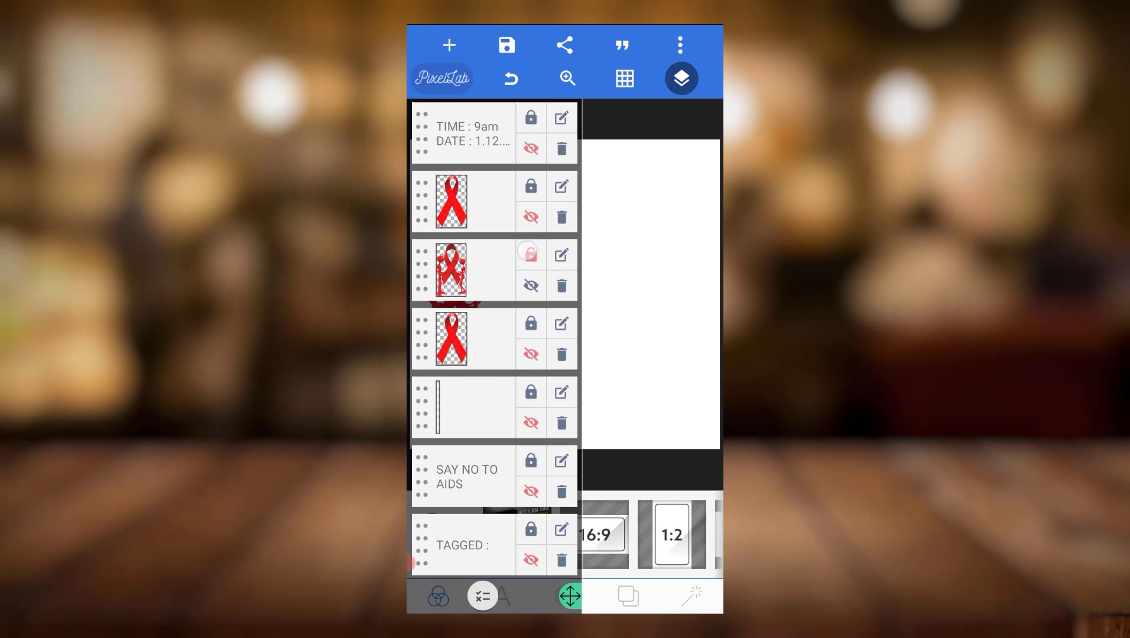
click(471, 265)
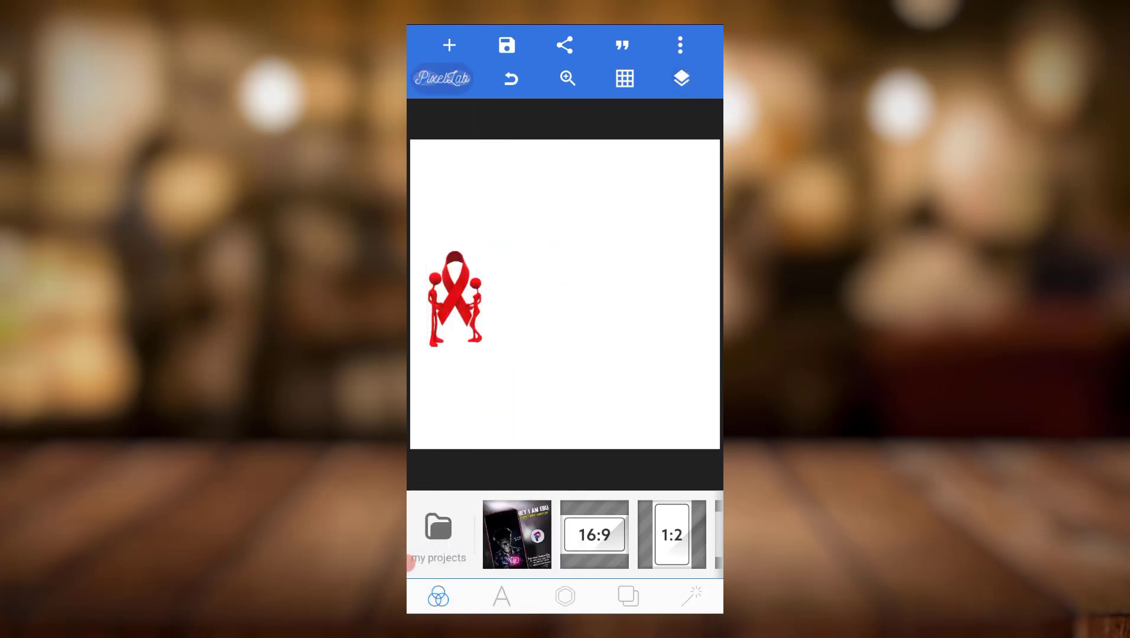
Step: Unlock the ribbon-with-figures layer and enlarge it toward the canvas centre
click(681, 79)
click(531, 254)
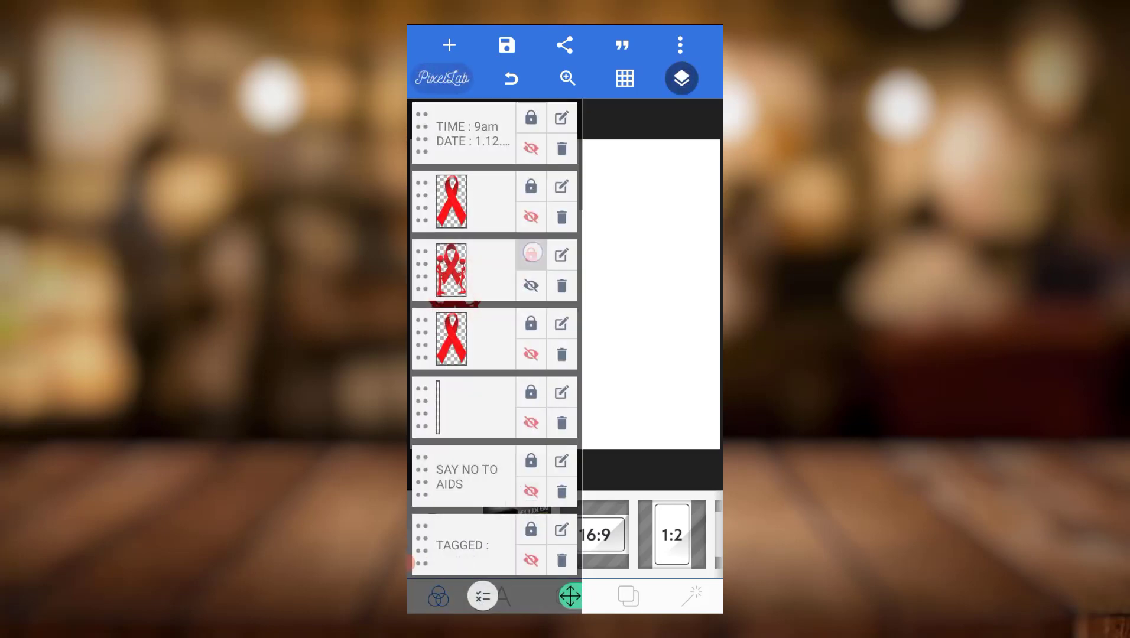
click(454, 273)
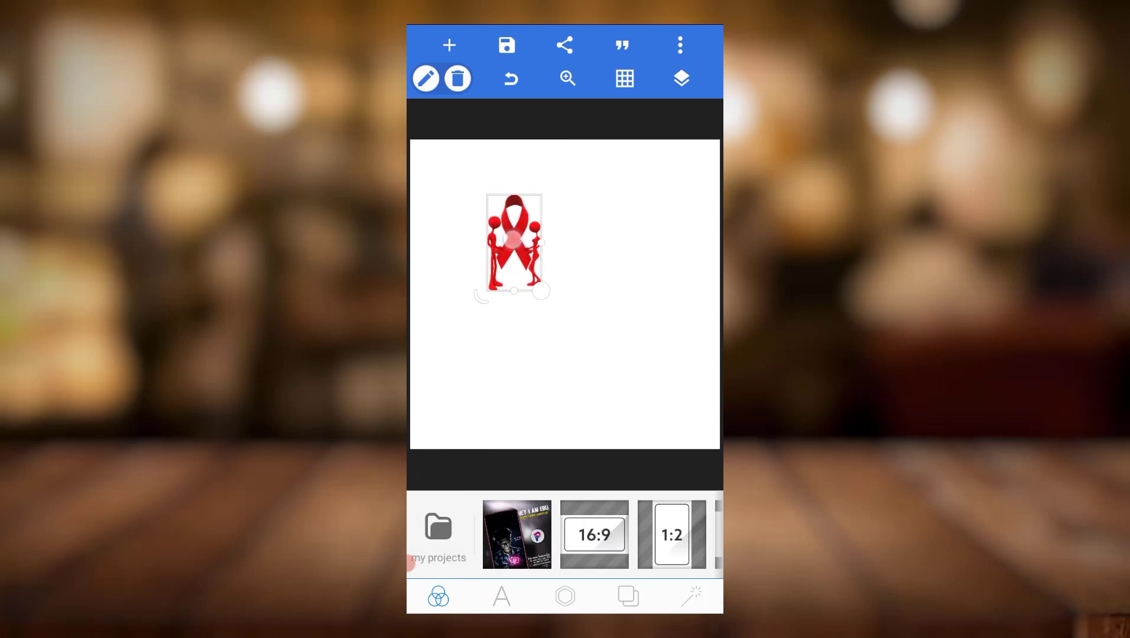
drag(510, 240, 642, 383)
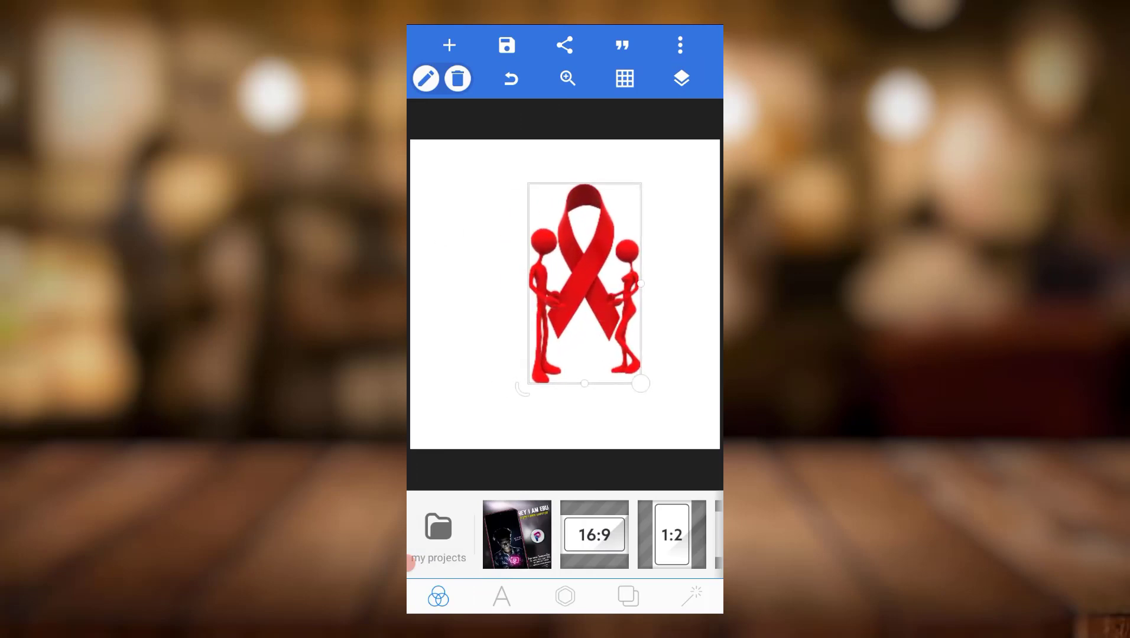
Step: Make the canvas background transparent and nudge the ribbon slightly left and down
click(628, 597)
scroll(565, 533, right, 3)
click(493, 526)
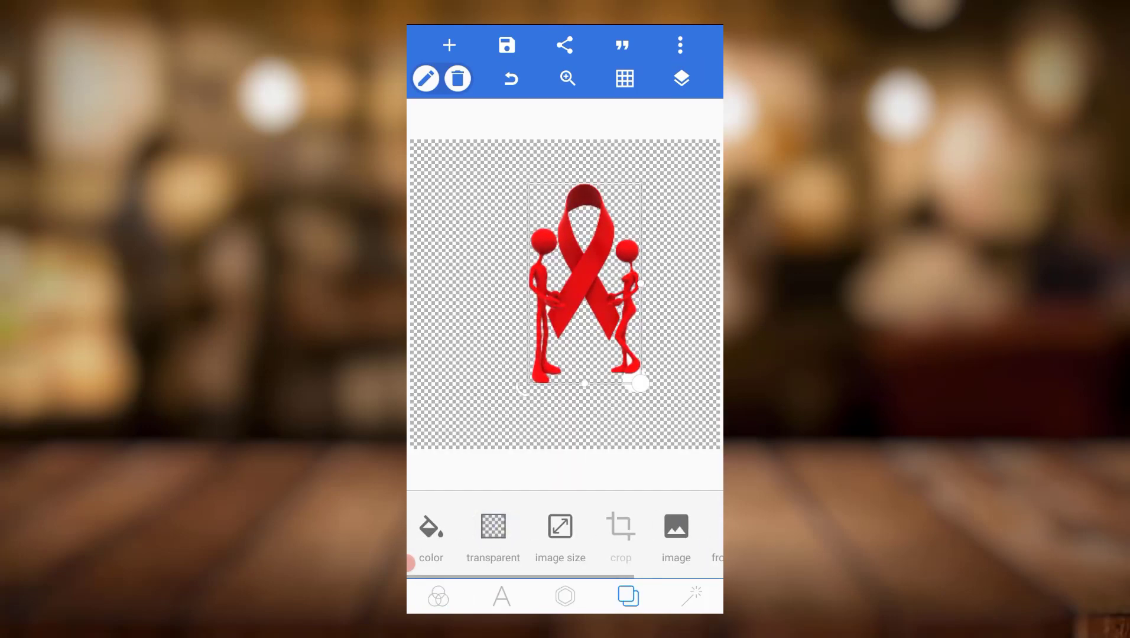
drag(593, 328, 574, 342)
click(493, 527)
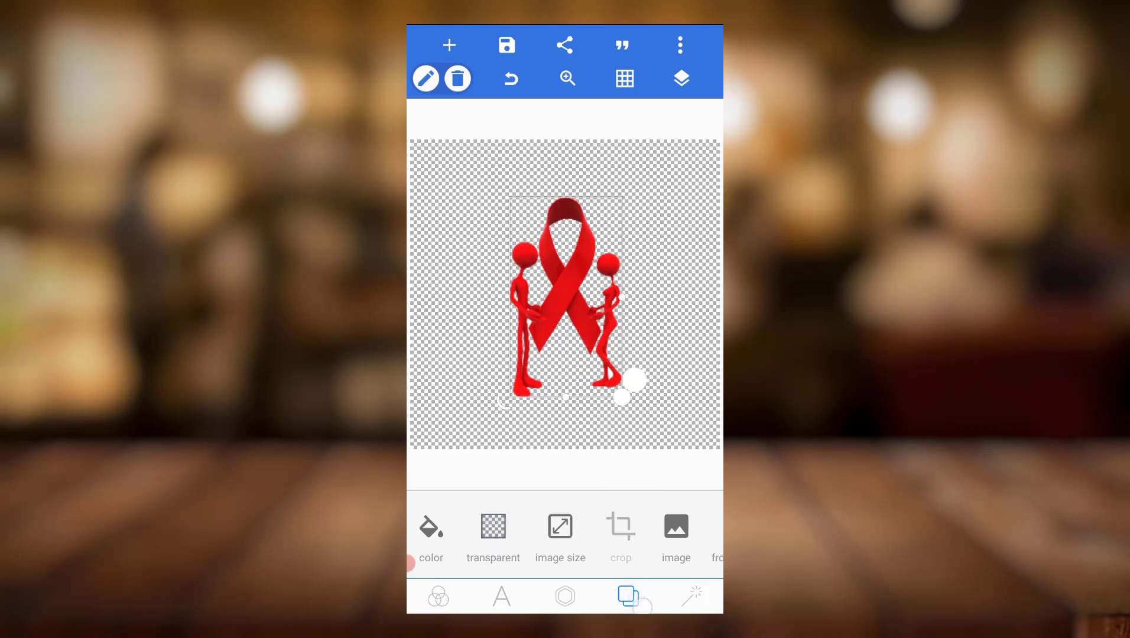
Step: Export the ribbon design as an ultra-size image and save it to the gallery
click(506, 45)
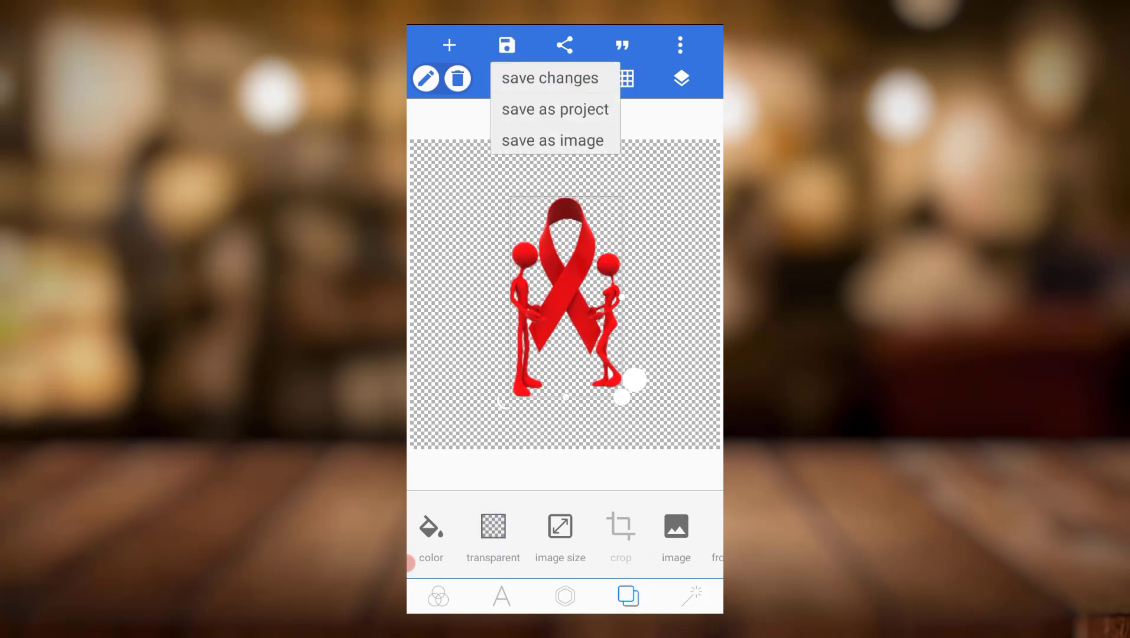
click(553, 138)
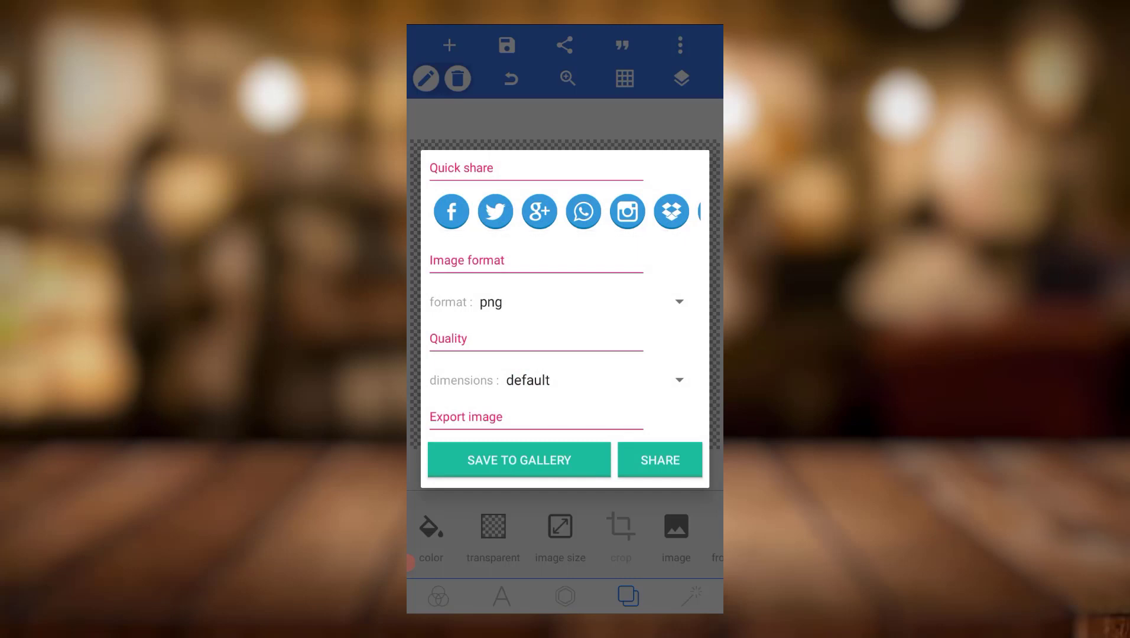
click(651, 382)
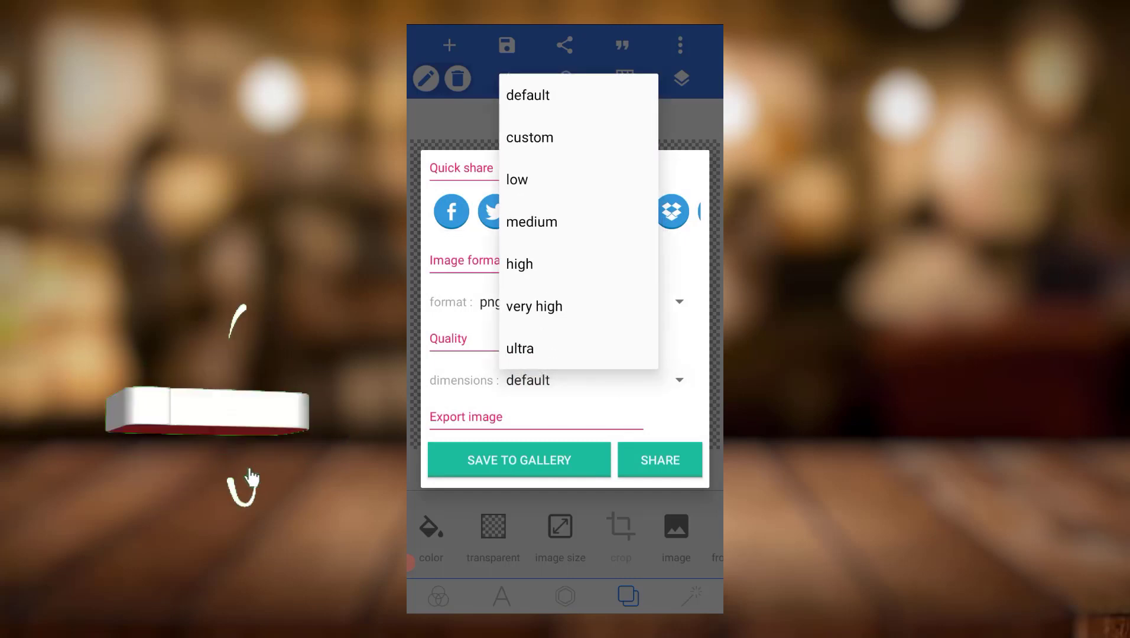
click(520, 349)
click(565, 457)
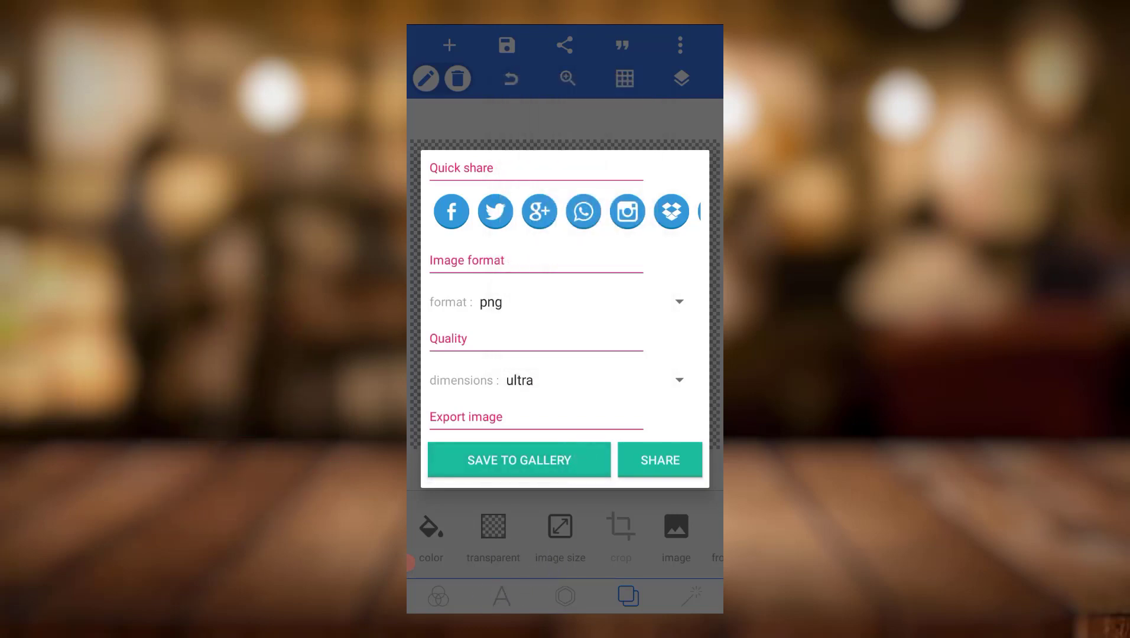
click(543, 455)
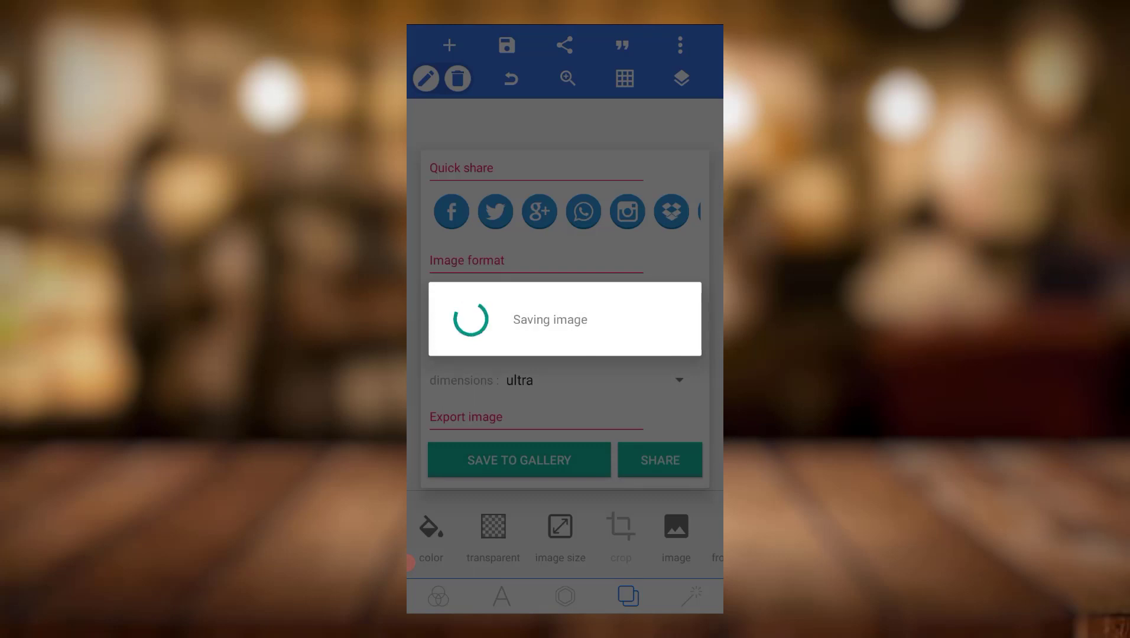
click(449, 45)
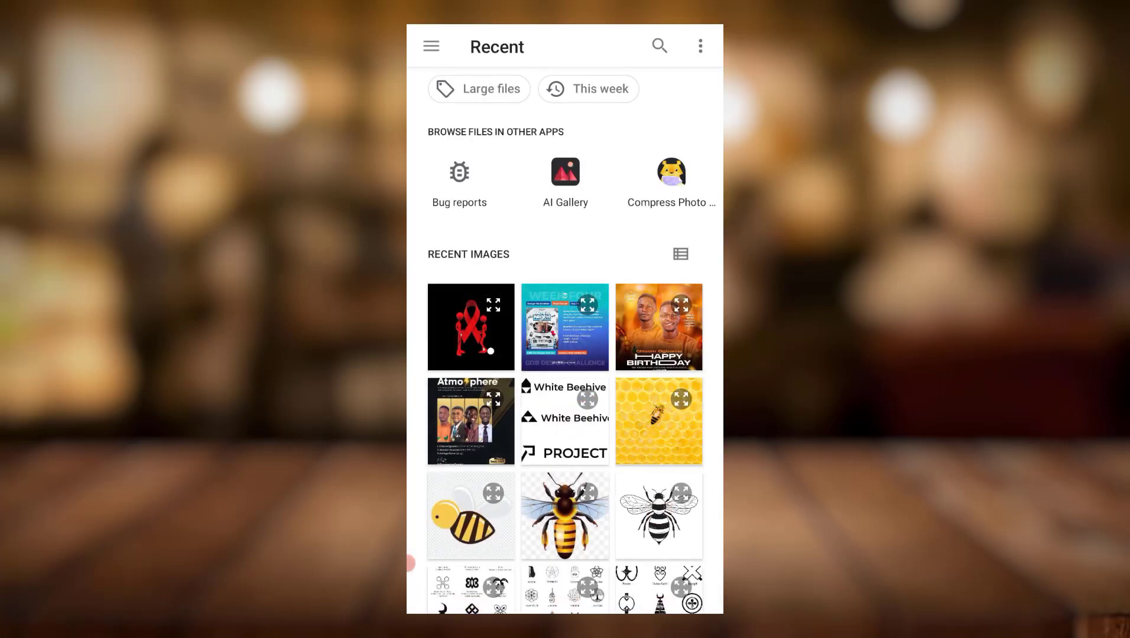
click(470, 328)
click(672, 584)
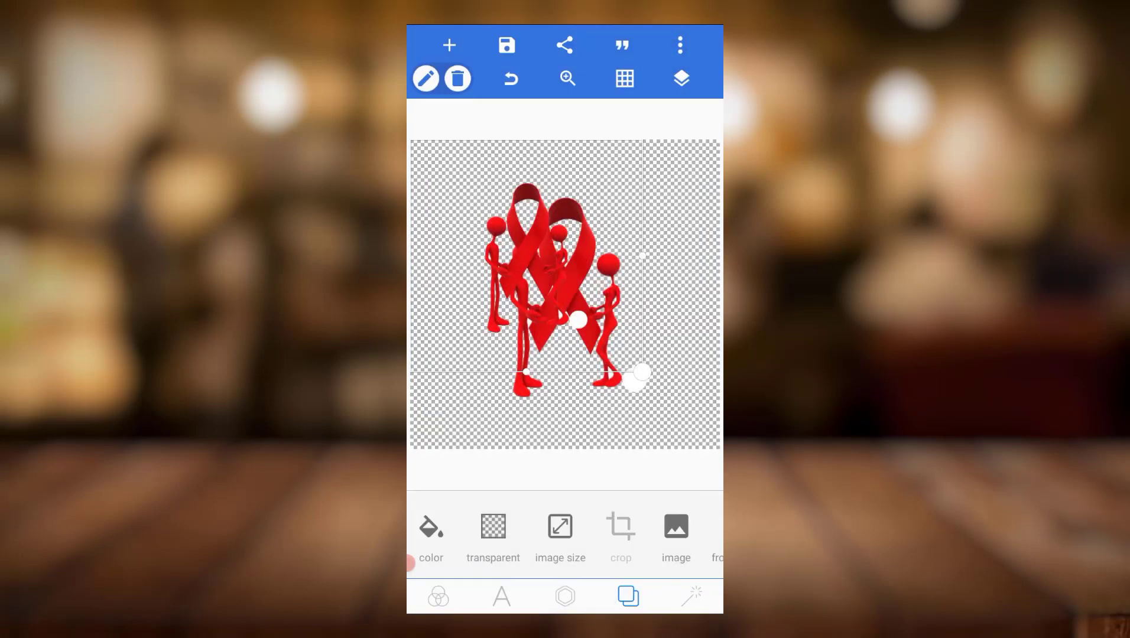
drag(547, 265, 573, 326)
click(681, 79)
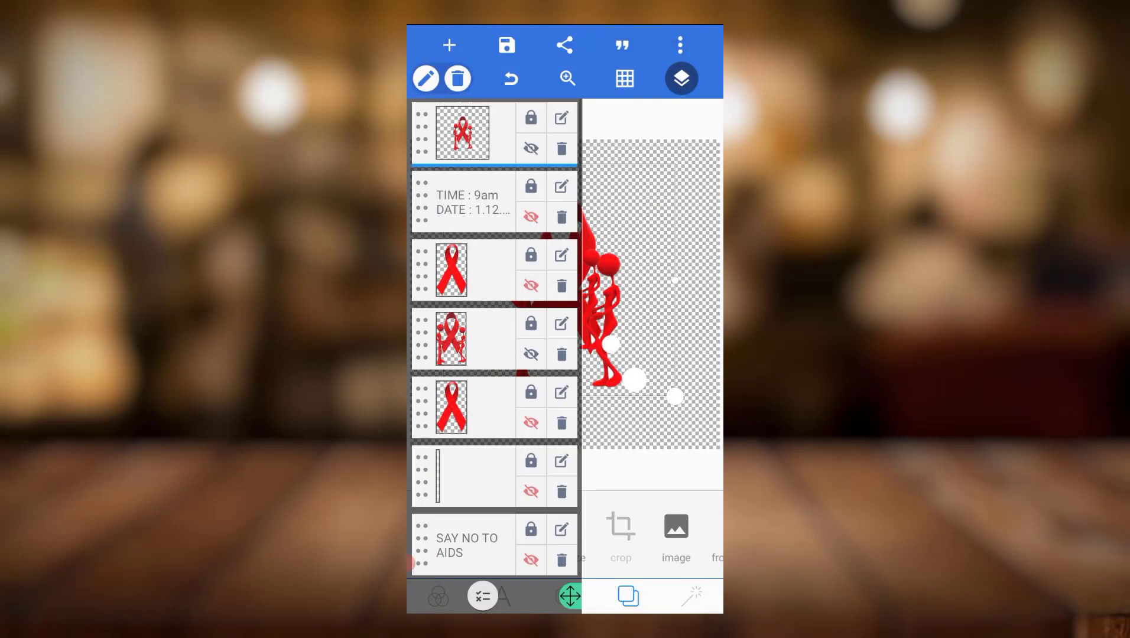
click(561, 148)
click(681, 79)
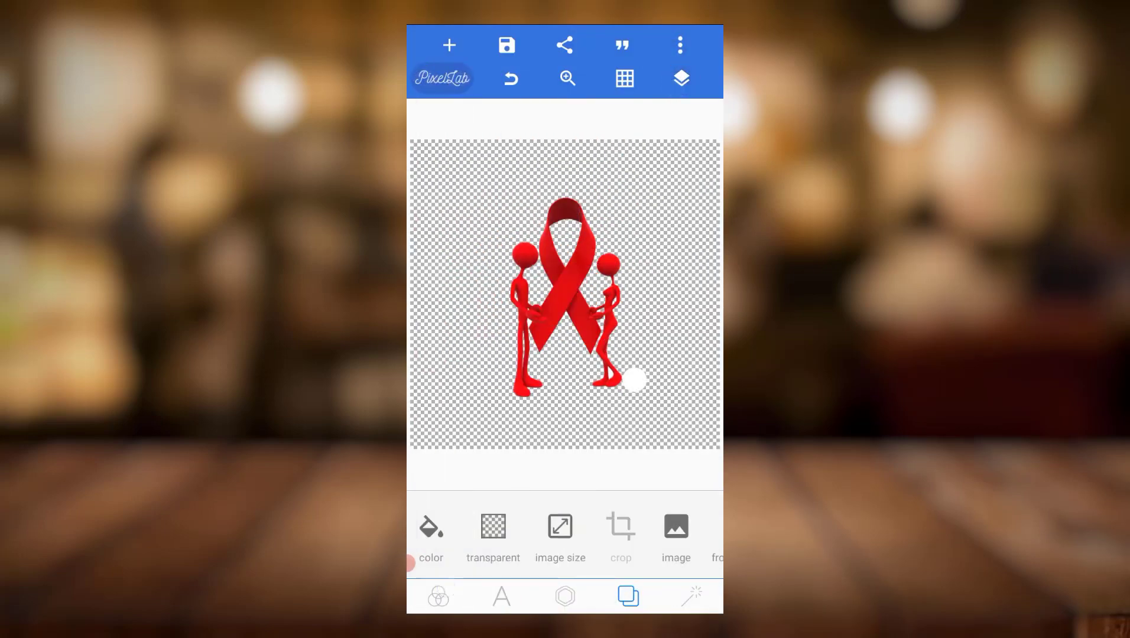
Step: Open the saved FOCUS poster project from My Projects, discarding the current work
click(438, 597)
click(438, 529)
click(529, 114)
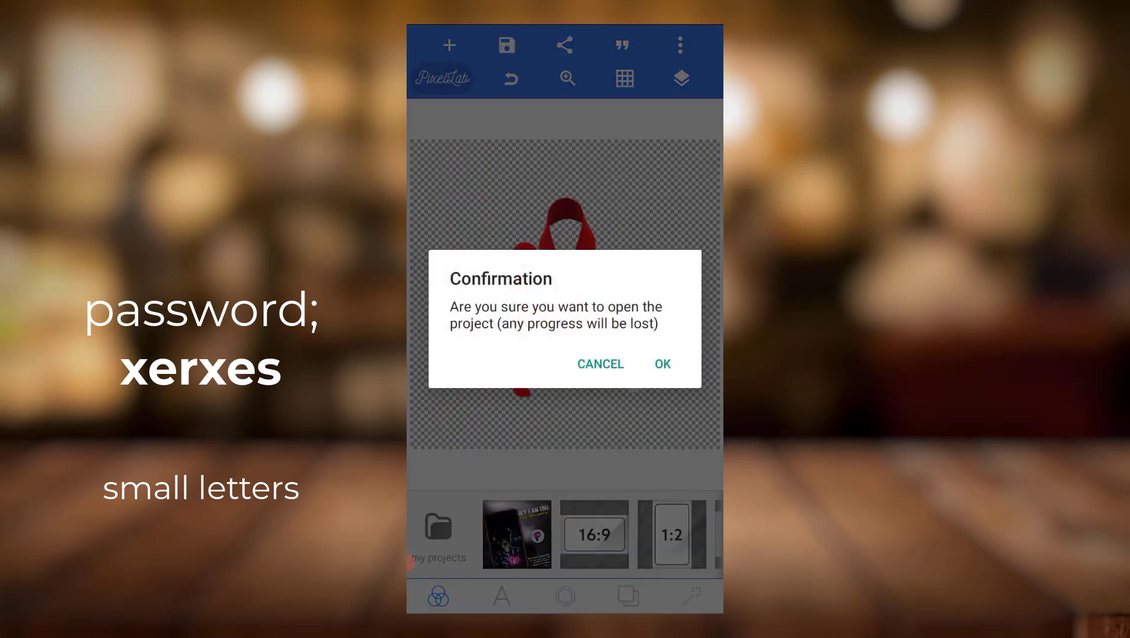
click(663, 364)
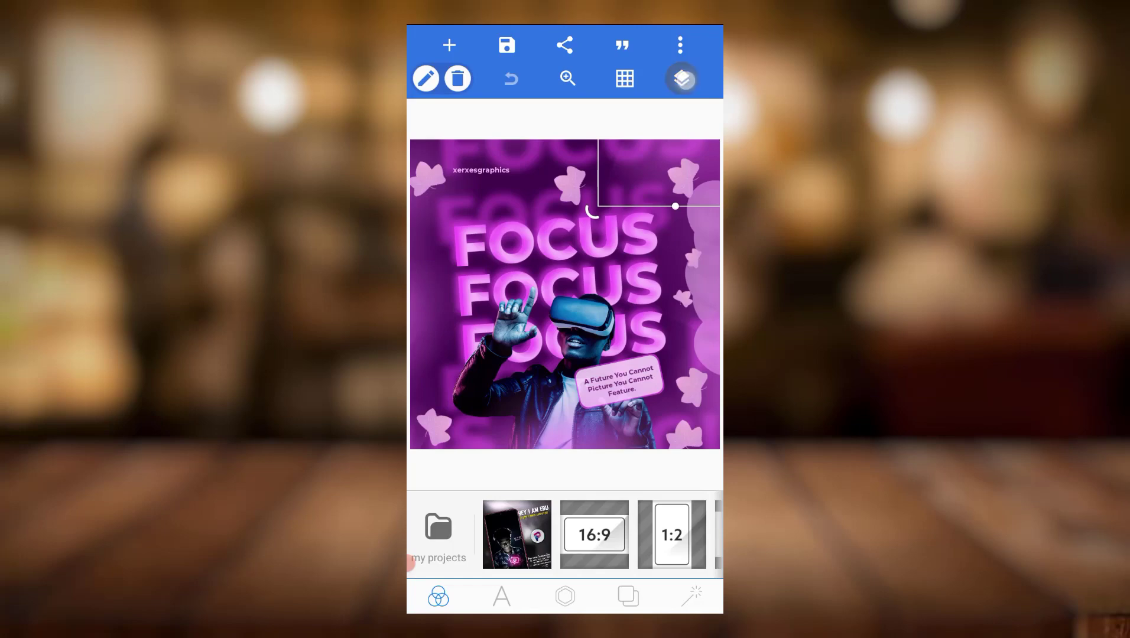
Step: Browse the FOCUS poster's layers and select one of the leaf image layers
click(681, 78)
scroll(494, 353, up, 5)
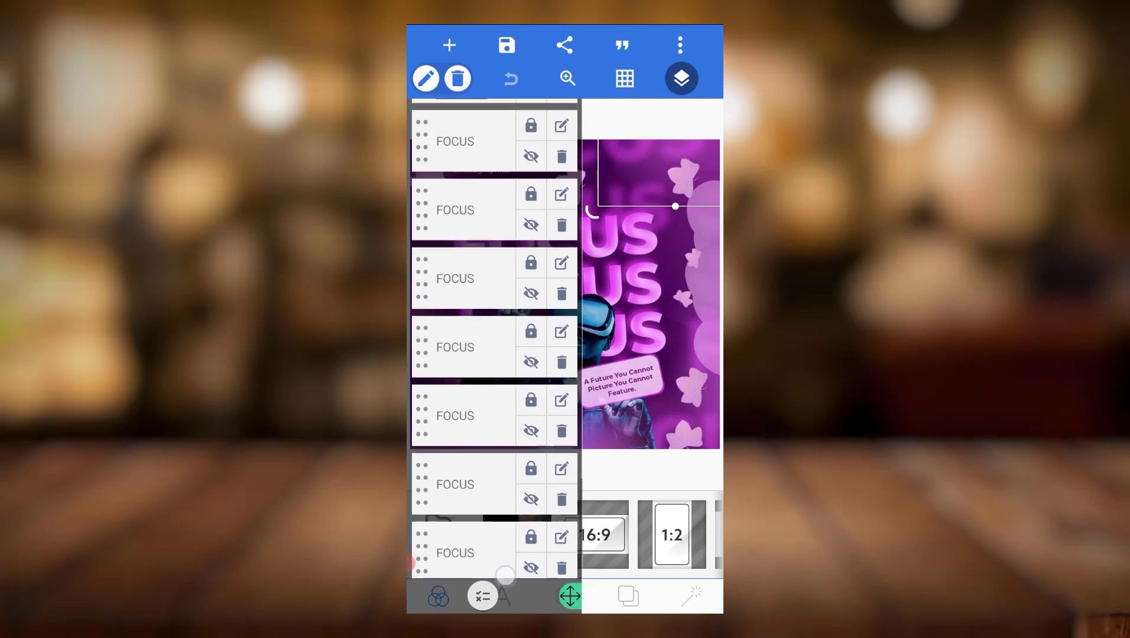
scroll(494, 352, up, 5)
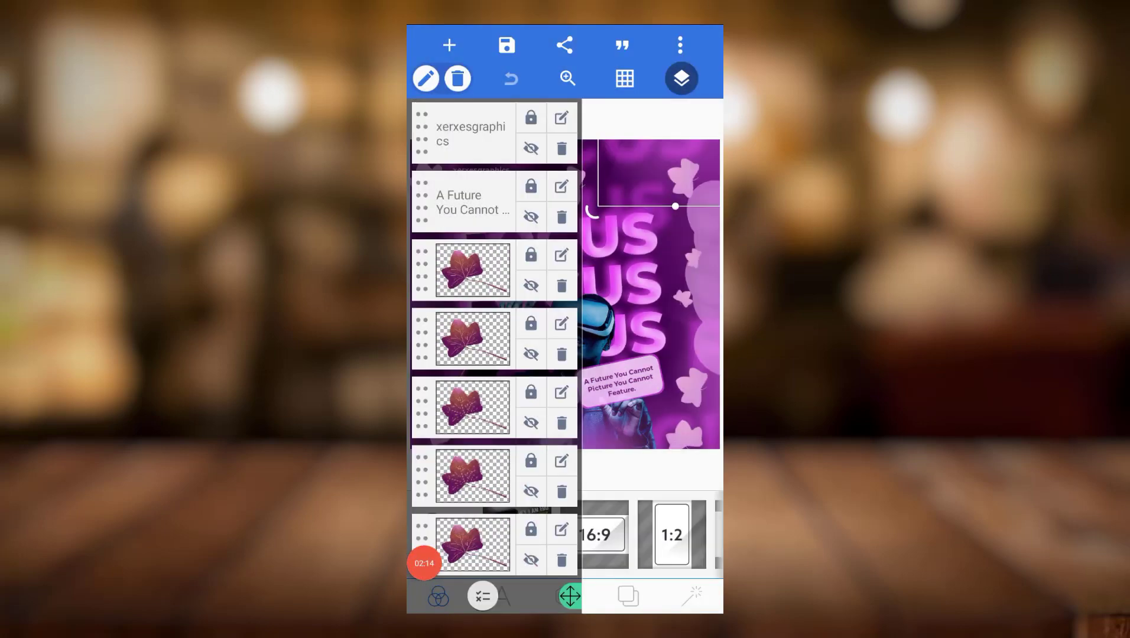
click(682, 78)
click(681, 78)
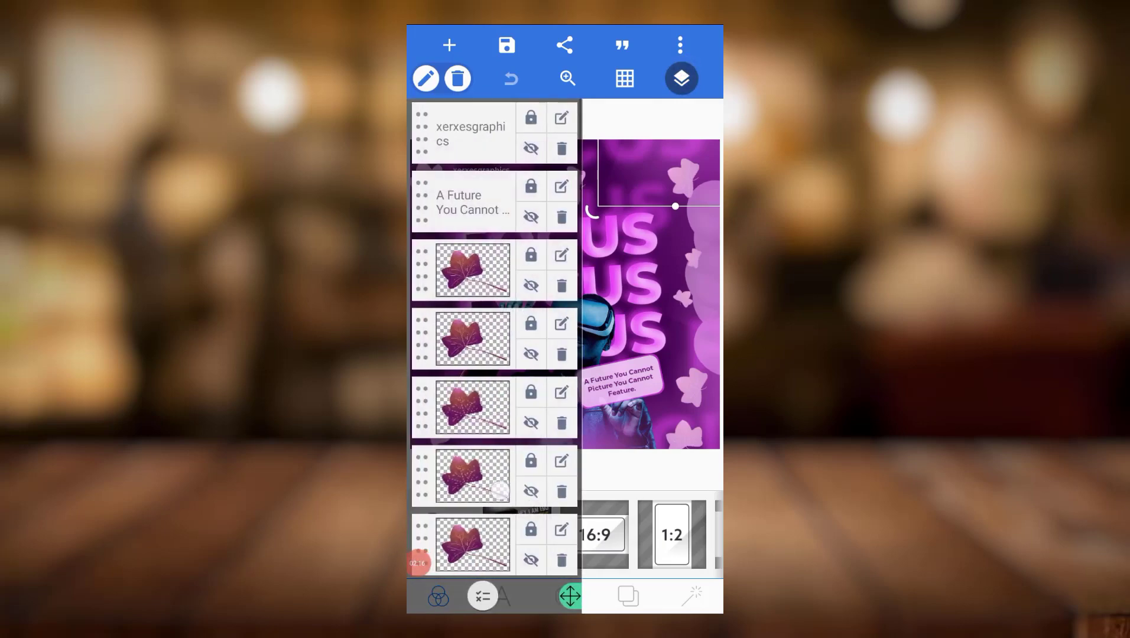
scroll(494, 352, down, 5)
scroll(494, 352, down, 5)
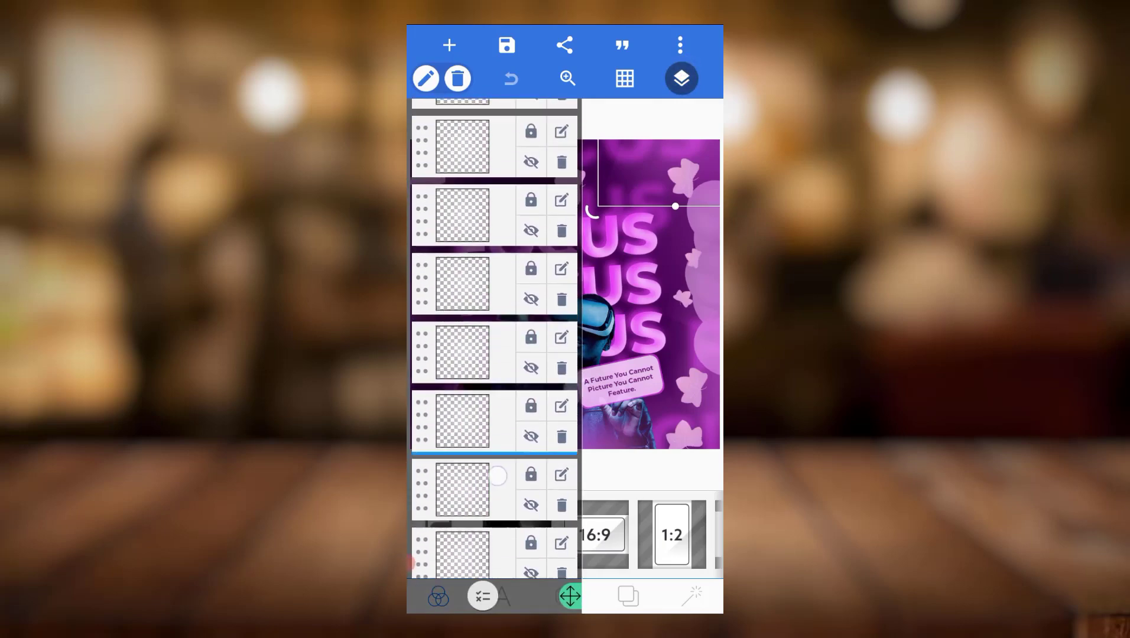
scroll(494, 353, down, 5)
click(681, 79)
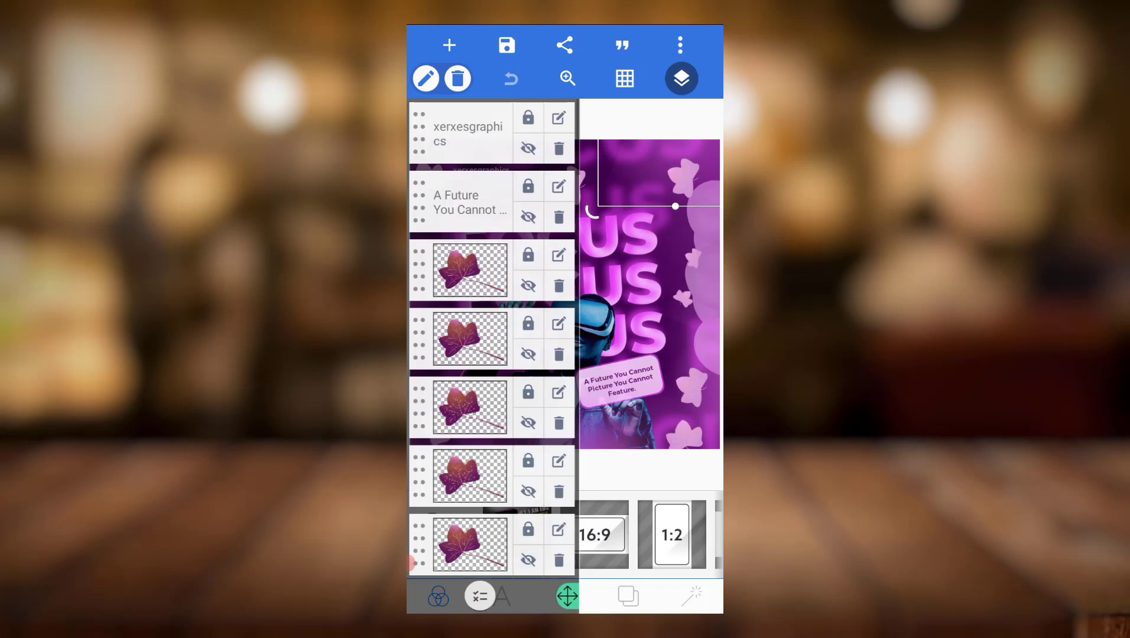
click(472, 269)
Step: Review the selected leaf's colour filter and effect settings without changing them
click(681, 78)
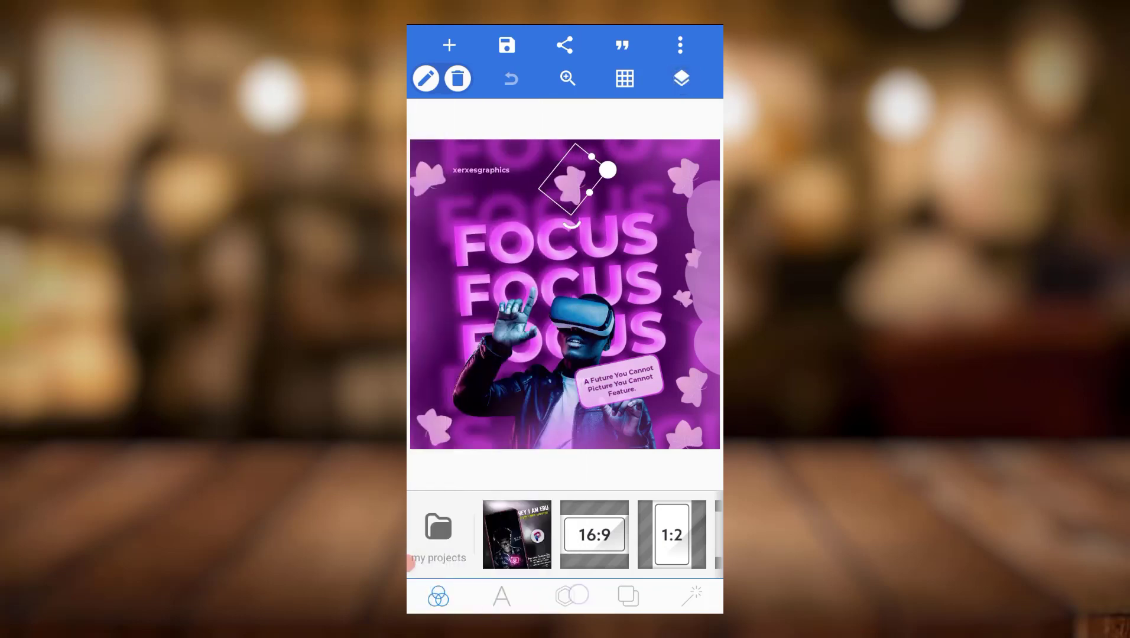
click(565, 597)
scroll(565, 533, right, 5)
scroll(565, 533, right, 5)
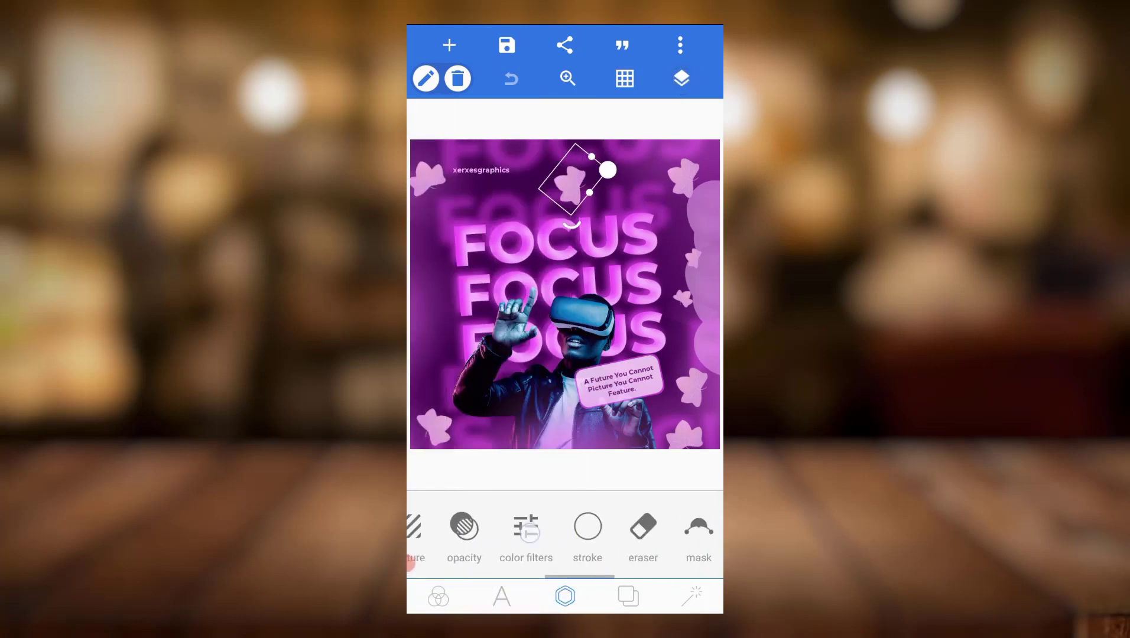
click(526, 529)
scroll(547, 564, down, 3)
click(702, 592)
scroll(565, 533, right, 5)
click(697, 529)
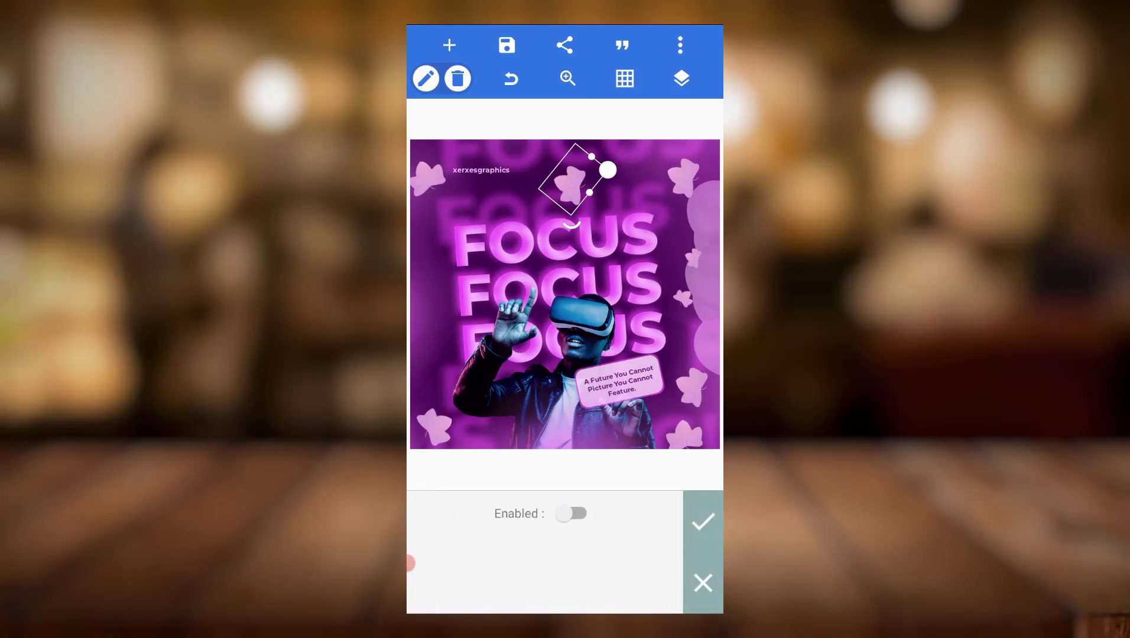
click(702, 521)
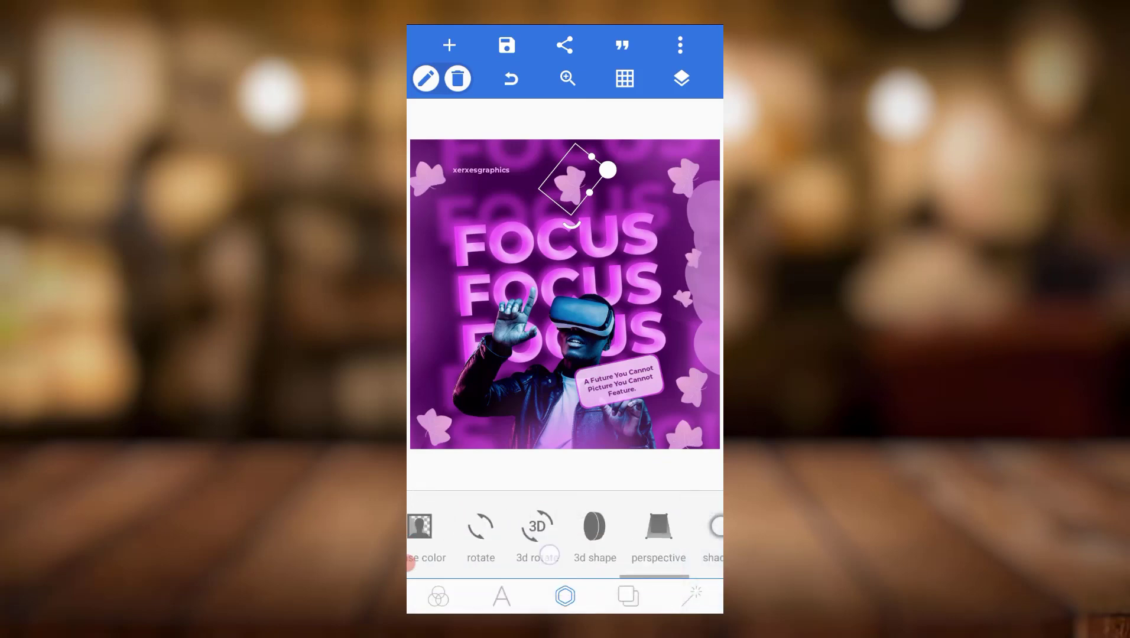
scroll(549, 556, left, 5)
scroll(565, 533, right, 3)
scroll(565, 533, left, 4)
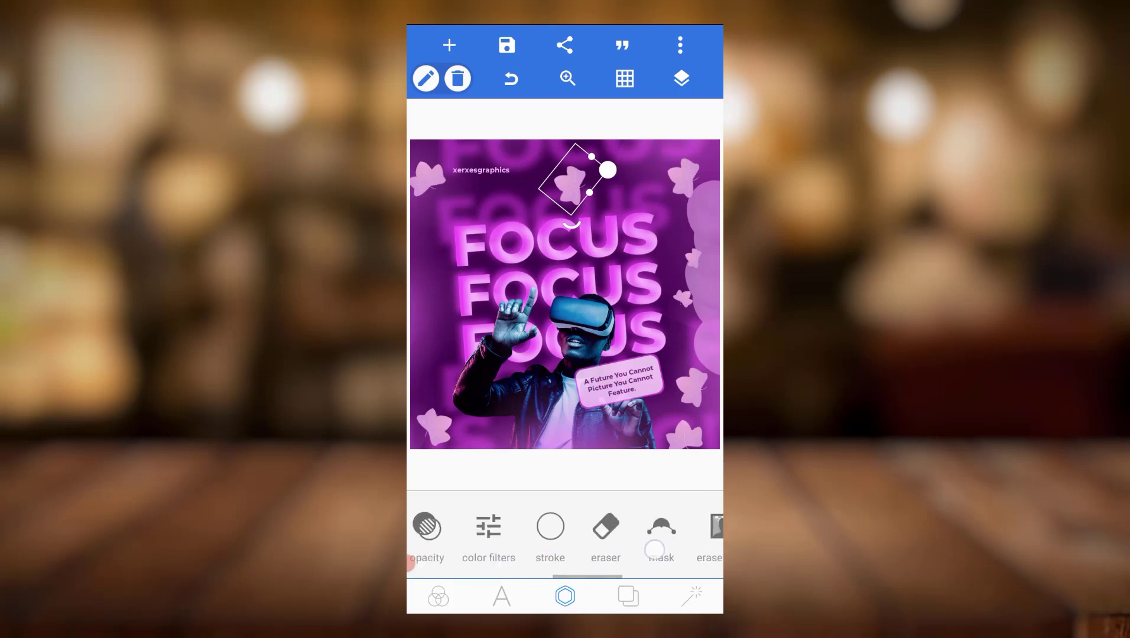
scroll(565, 533, left, 4)
scroll(565, 533, left, 3)
Step: Check the leaf's colour fill settings, leaving the colour unchanged
click(539, 529)
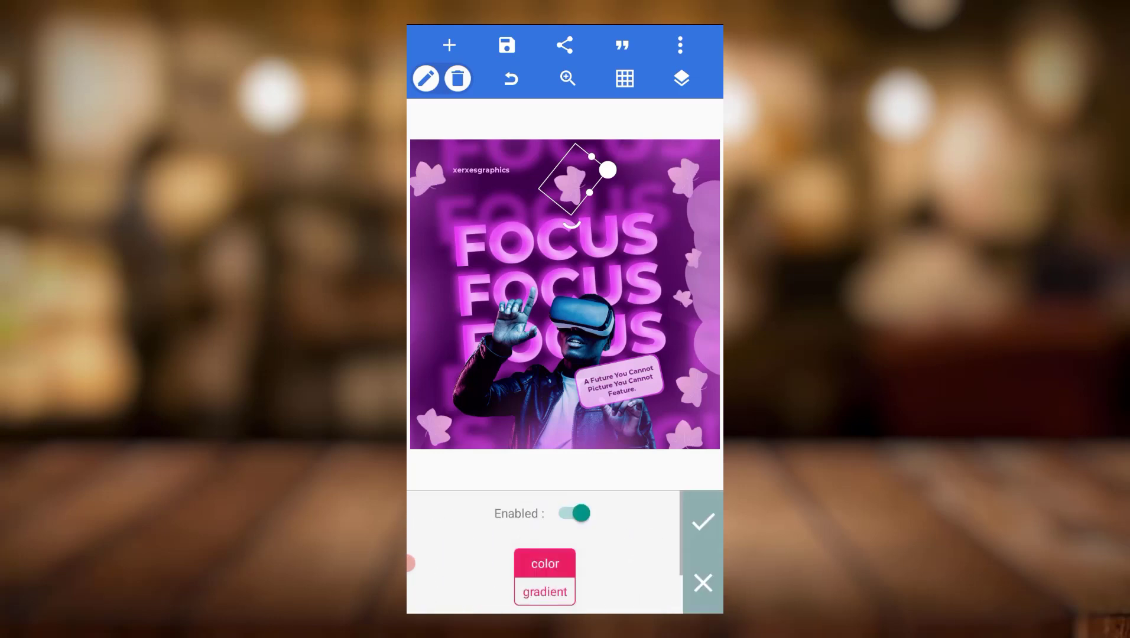
scroll(544, 555, down, 2)
click(650, 587)
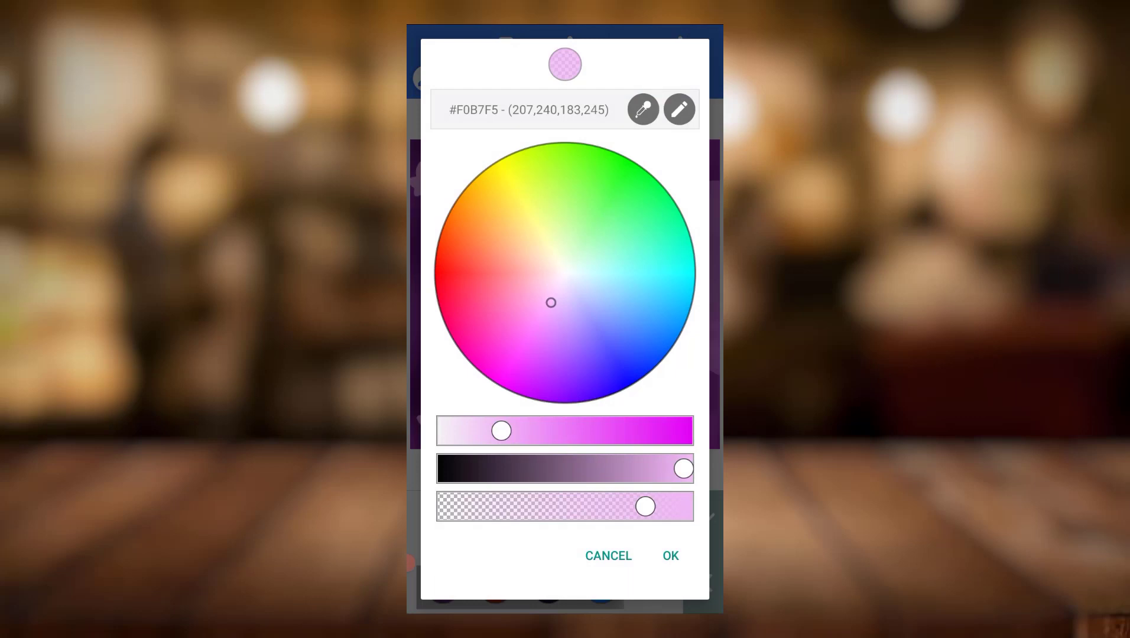
click(608, 555)
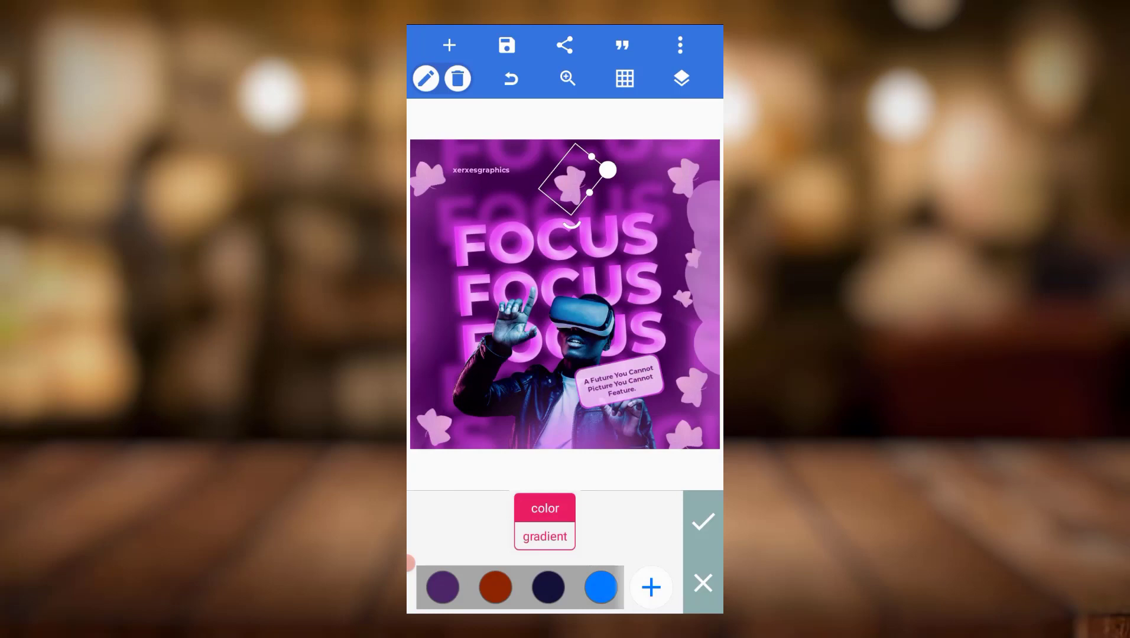
click(703, 522)
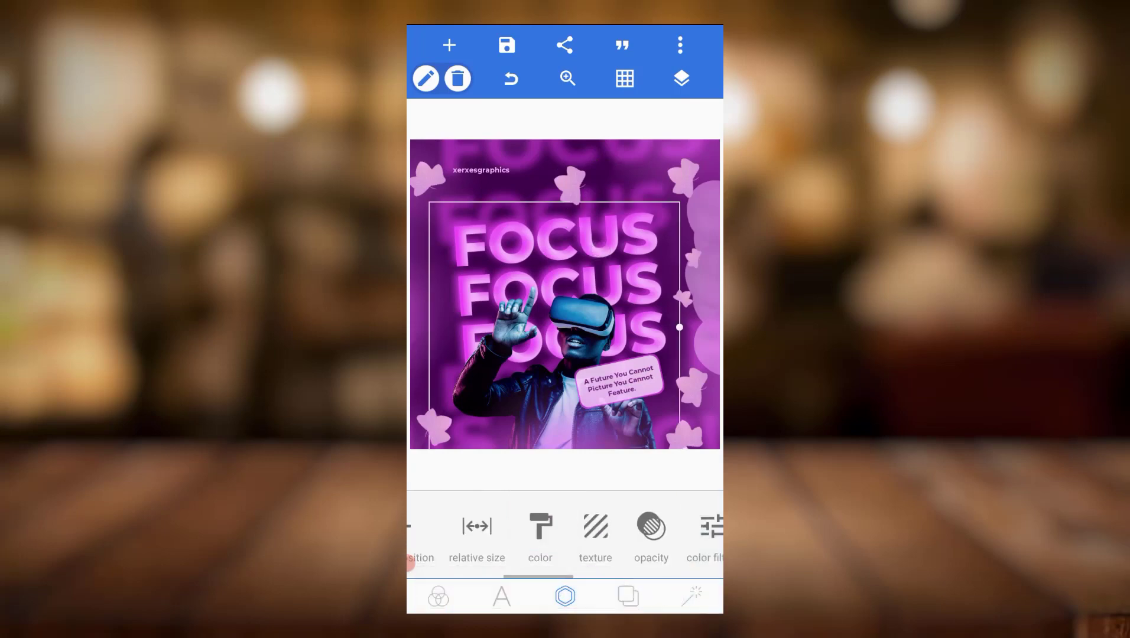
Step: Undo the accidental move of the person photo and select a FOCUS text layer
drag(556, 352, 609, 415)
click(681, 78)
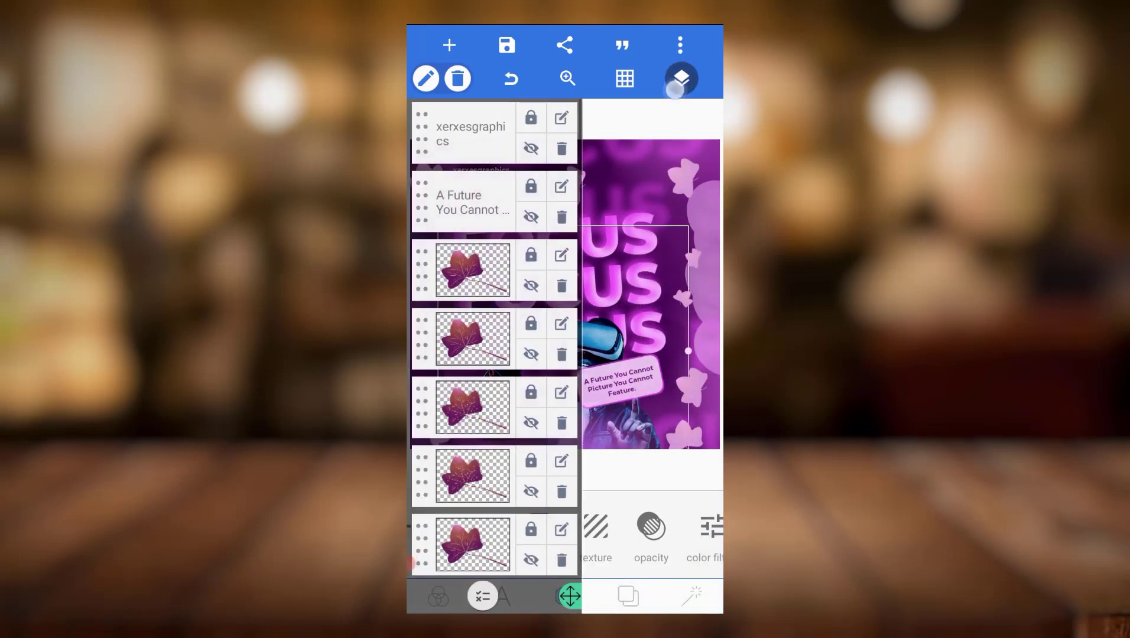
click(681, 78)
click(512, 79)
click(681, 78)
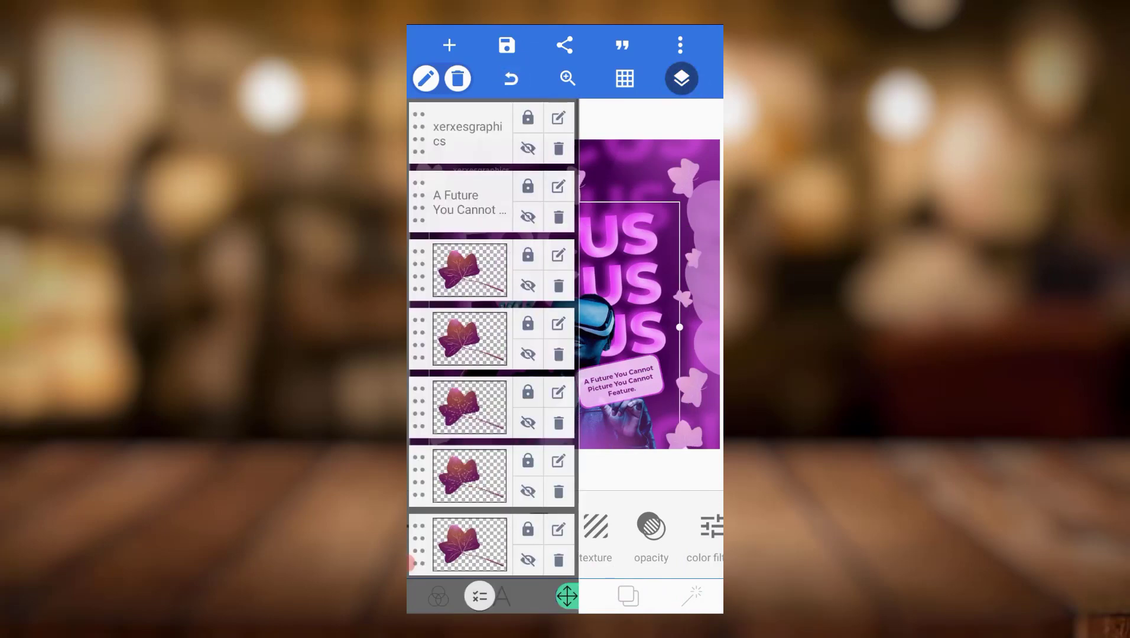
scroll(494, 353, down, 4)
scroll(494, 353, down, 4)
scroll(494, 353, down, 4)
scroll(494, 353, down, 4)
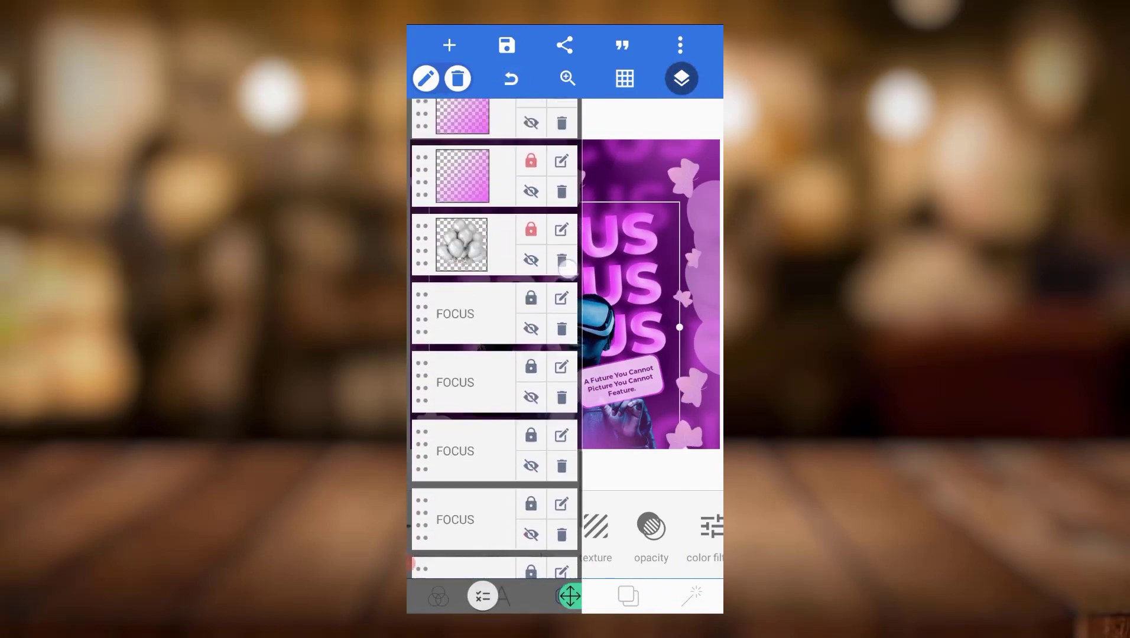
scroll(495, 352, down, 5)
scroll(494, 352, down, 3)
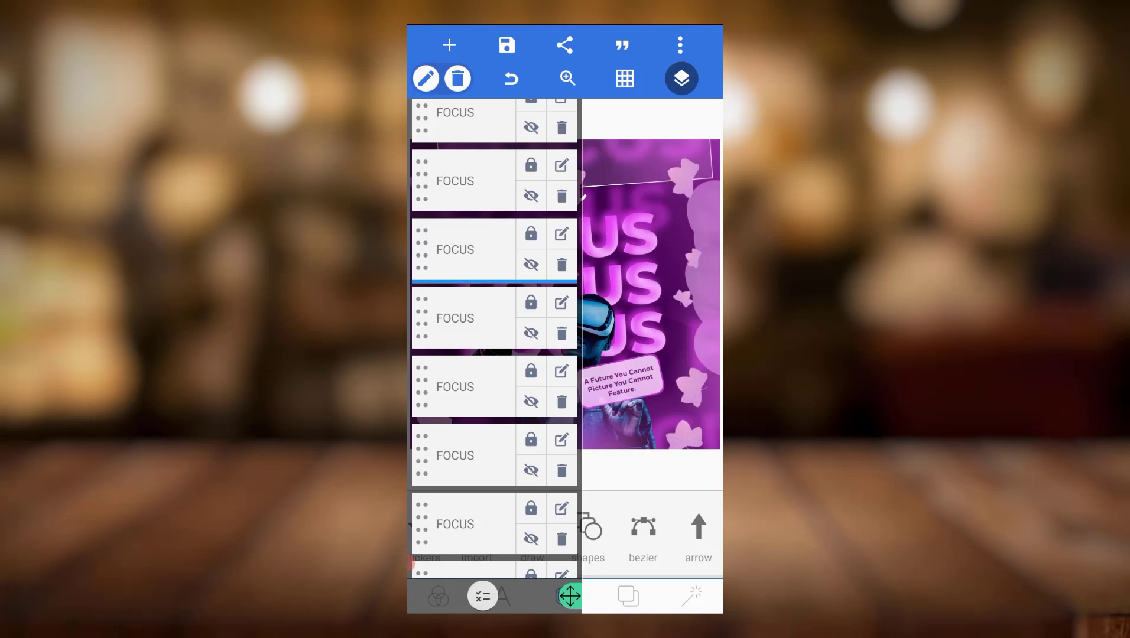
click(468, 404)
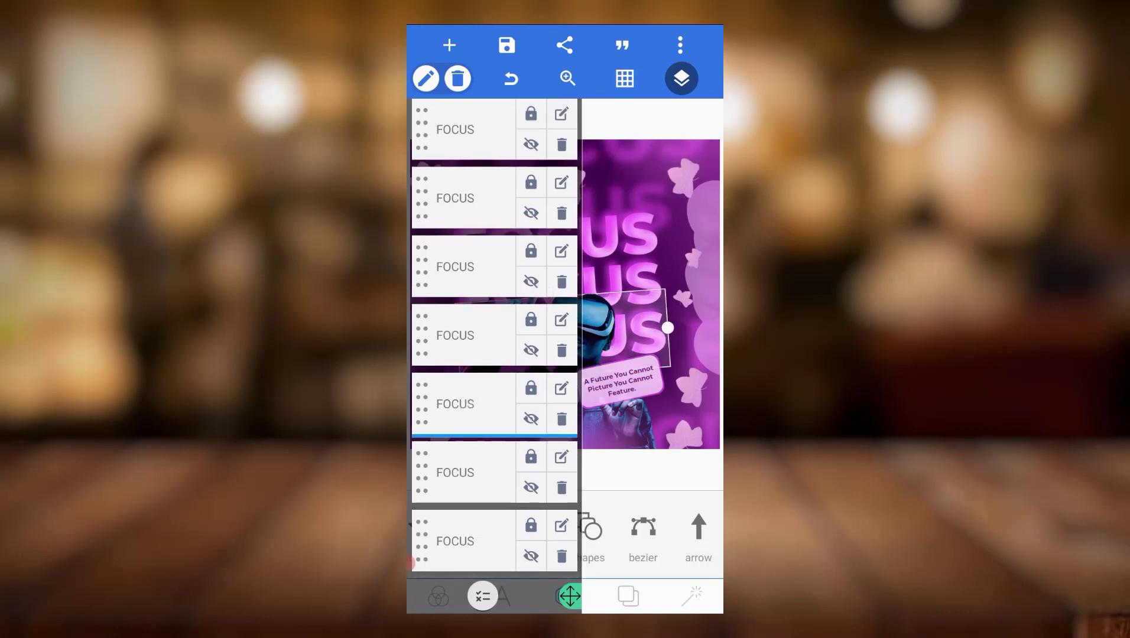
click(682, 78)
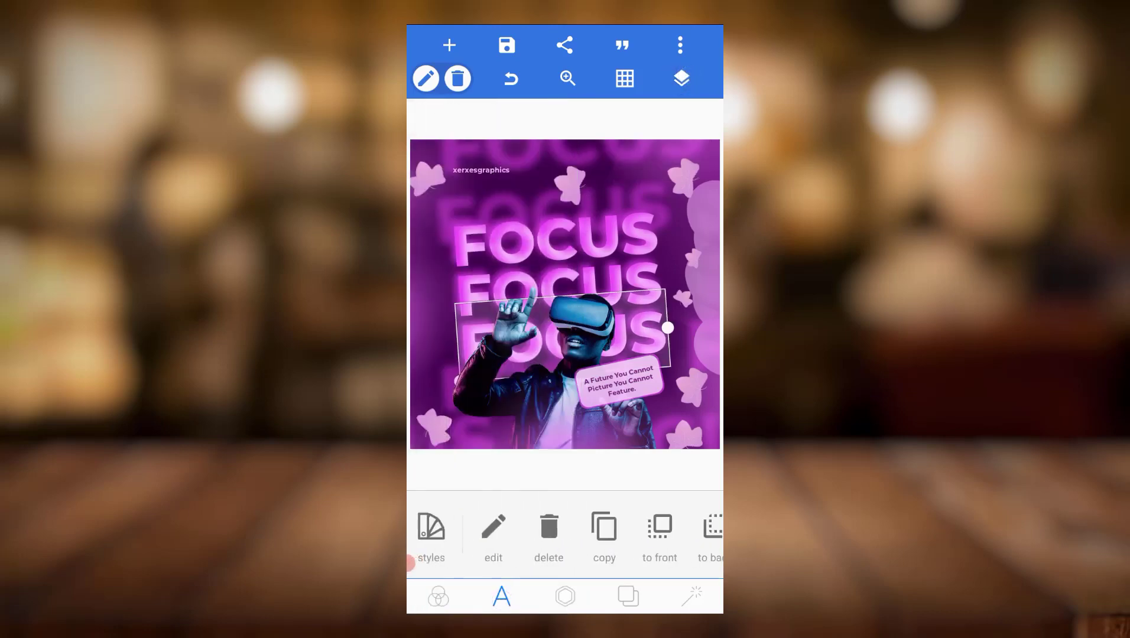
scroll(565, 533, right, 5)
scroll(565, 533, right, 5)
scroll(565, 533, left, 4)
scroll(565, 533, left, 2)
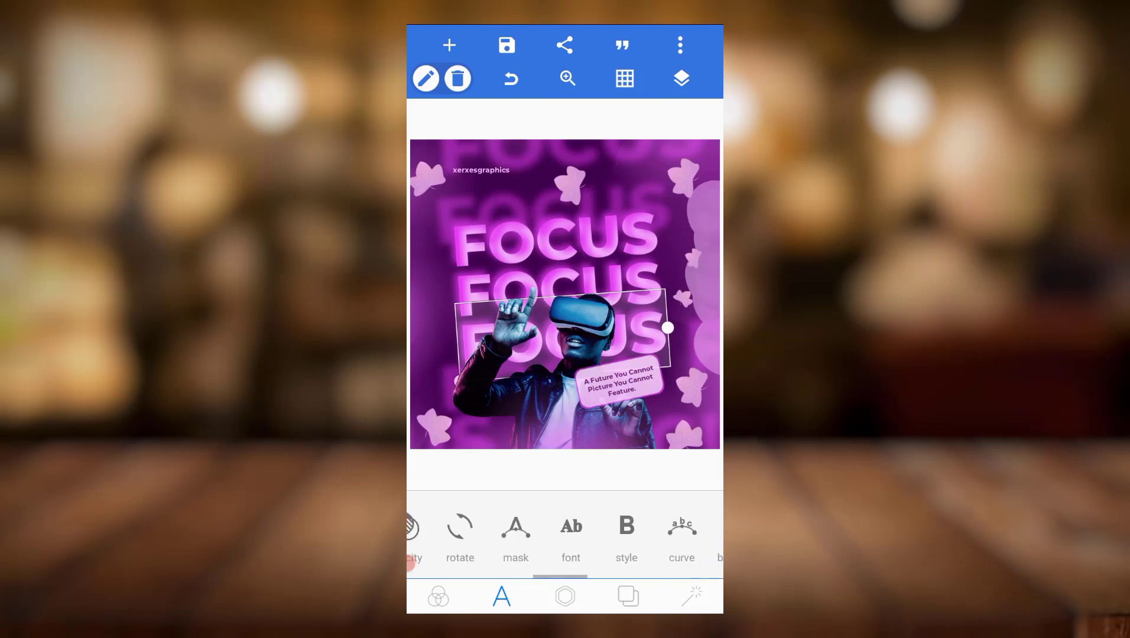
scroll(565, 533, right, 5)
scroll(565, 533, right, 5)
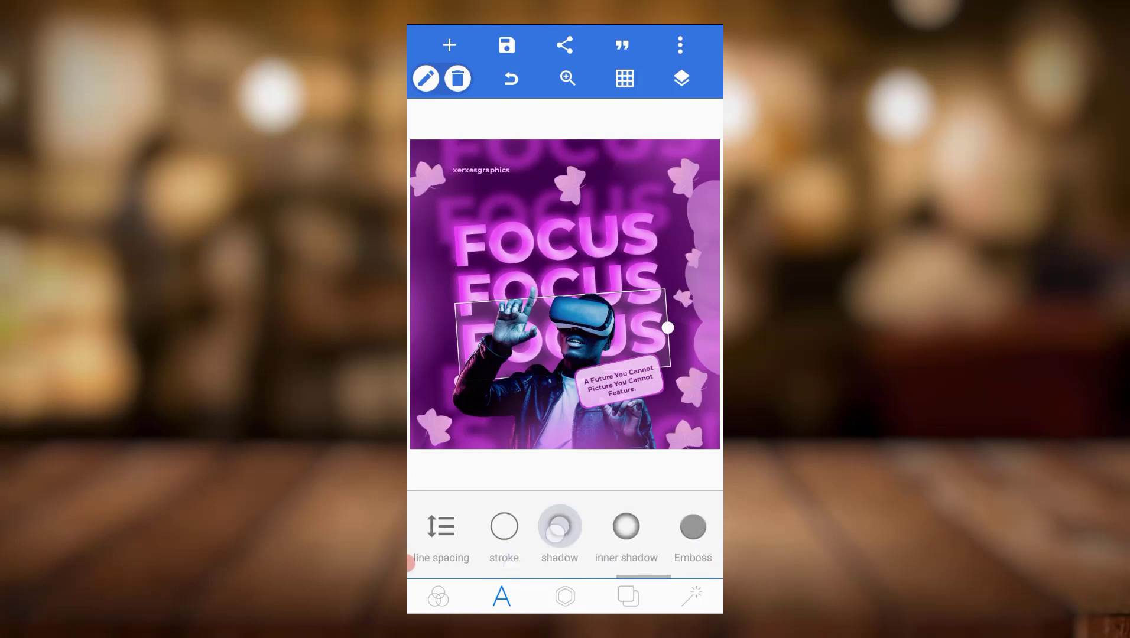
Step: Inspect the FOCUS text's shadow settings, keeping its colour, then view its inner shadow settings
click(560, 529)
scroll(543, 555, down, 3)
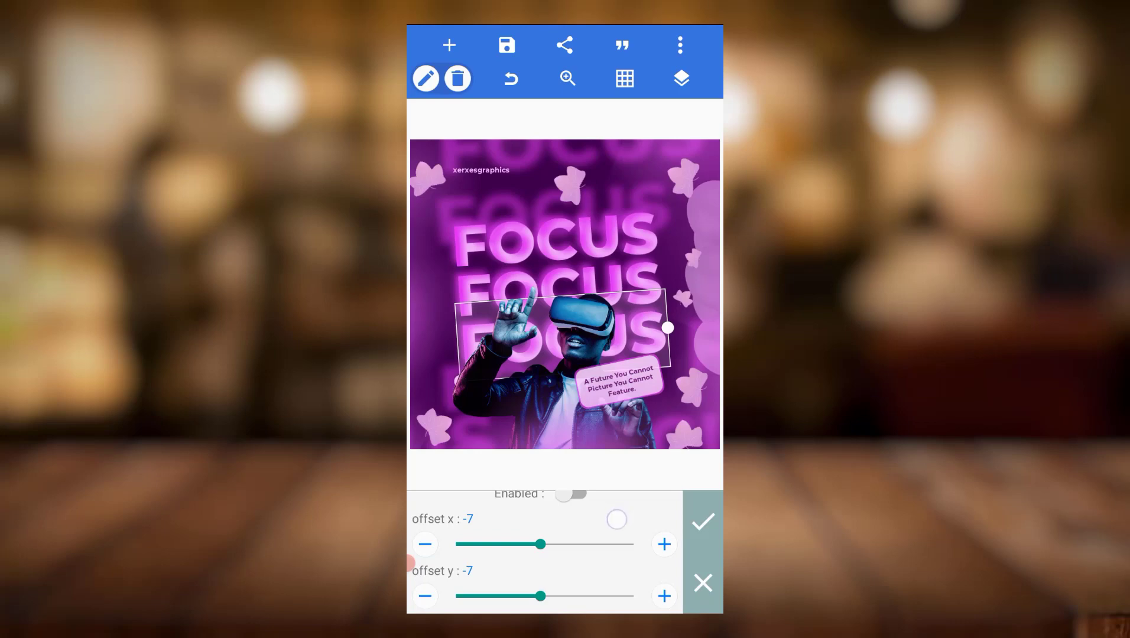
scroll(543, 555, up, 3)
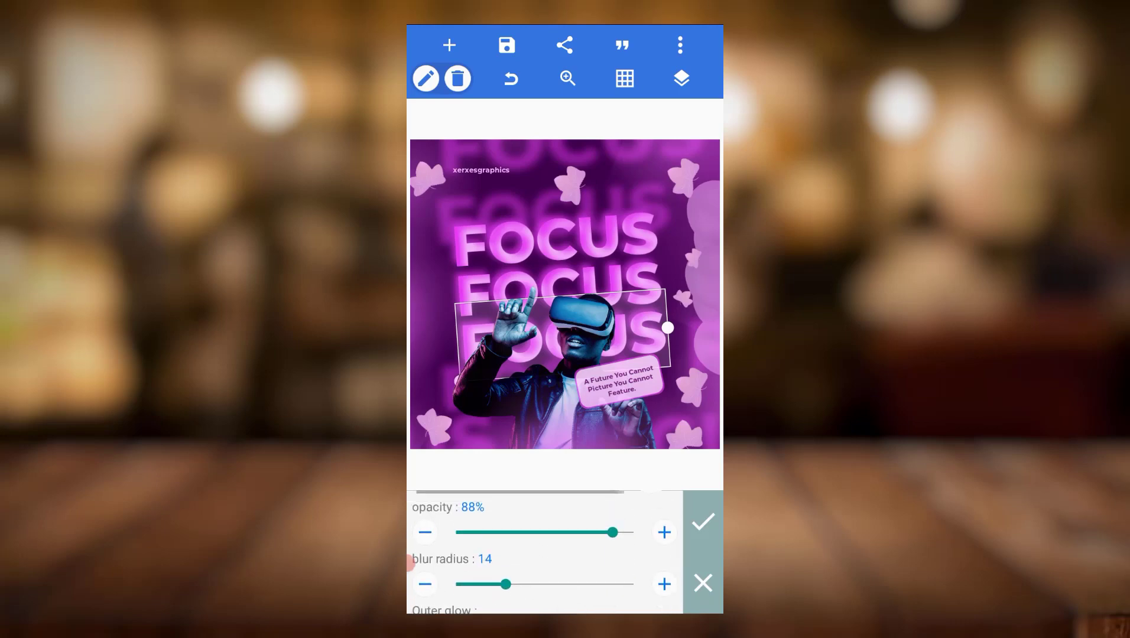
scroll(543, 555, up, 2)
click(601, 525)
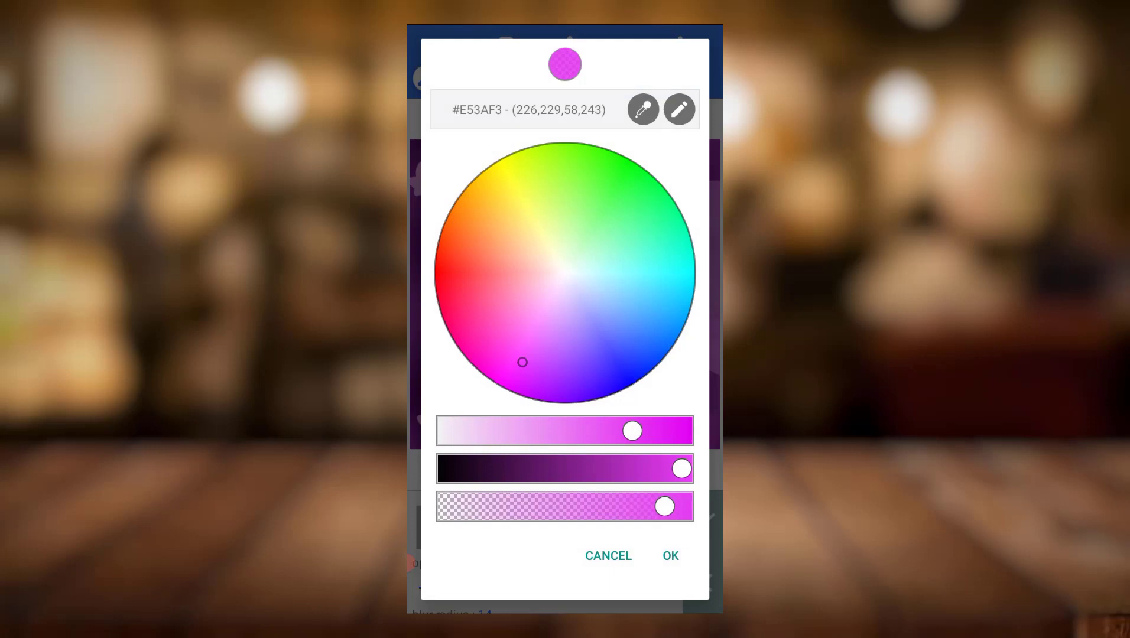
click(608, 555)
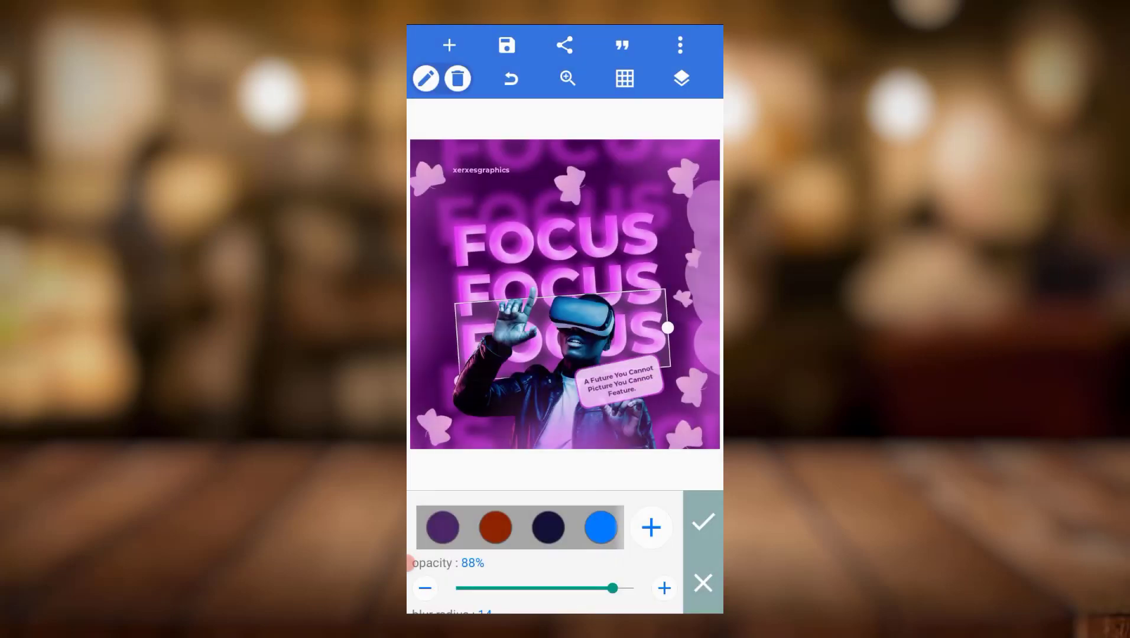
click(704, 525)
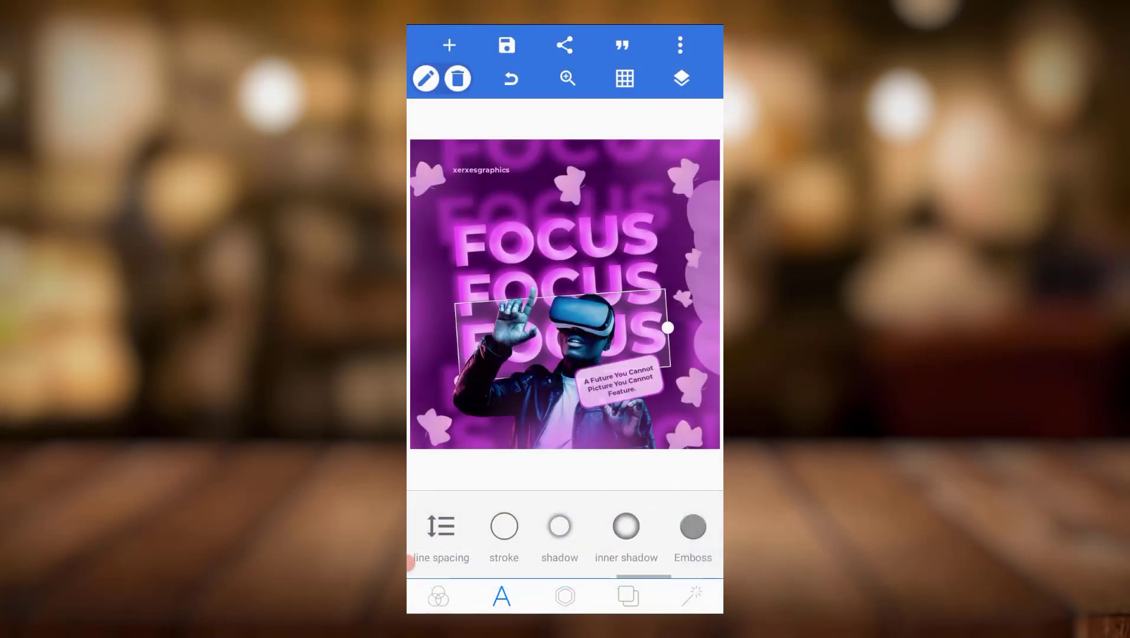
click(625, 526)
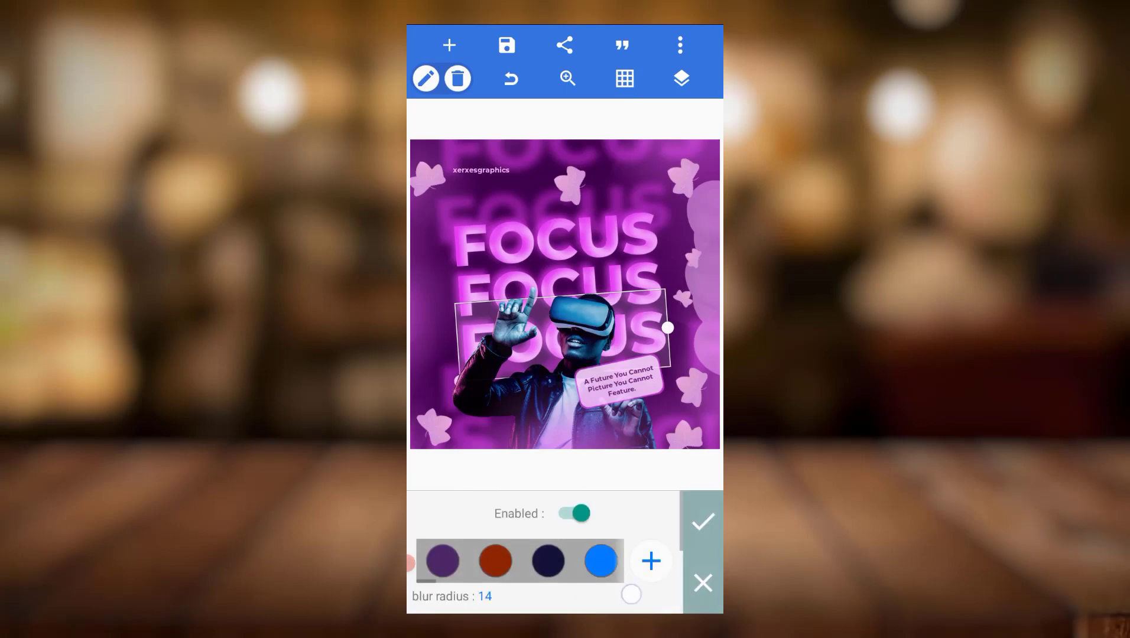
scroll(543, 555, down, 2)
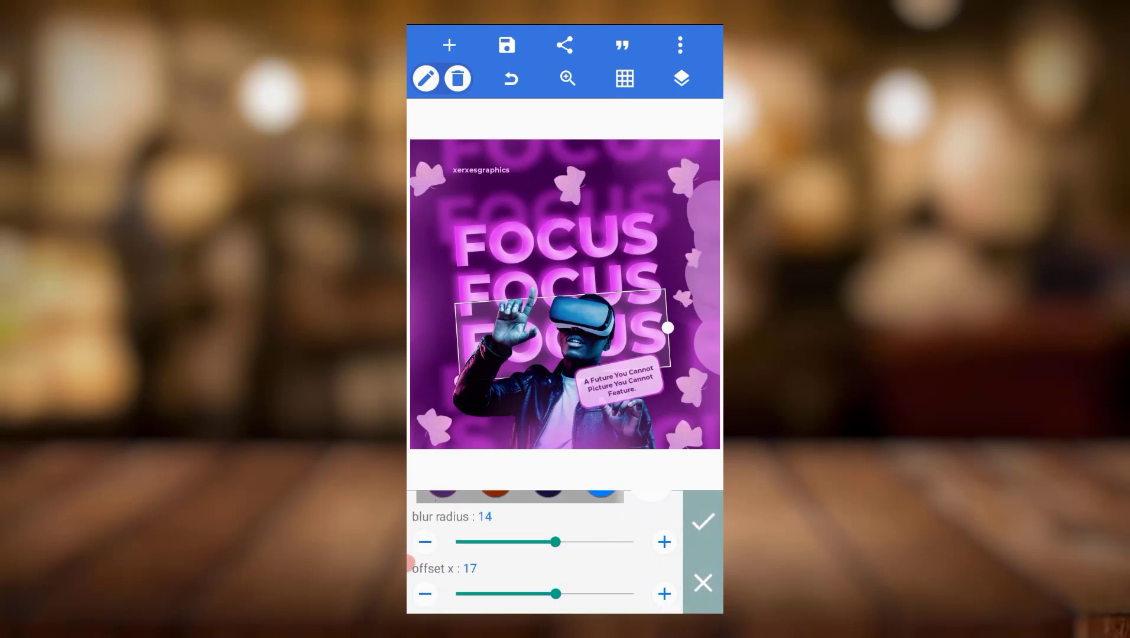
click(702, 522)
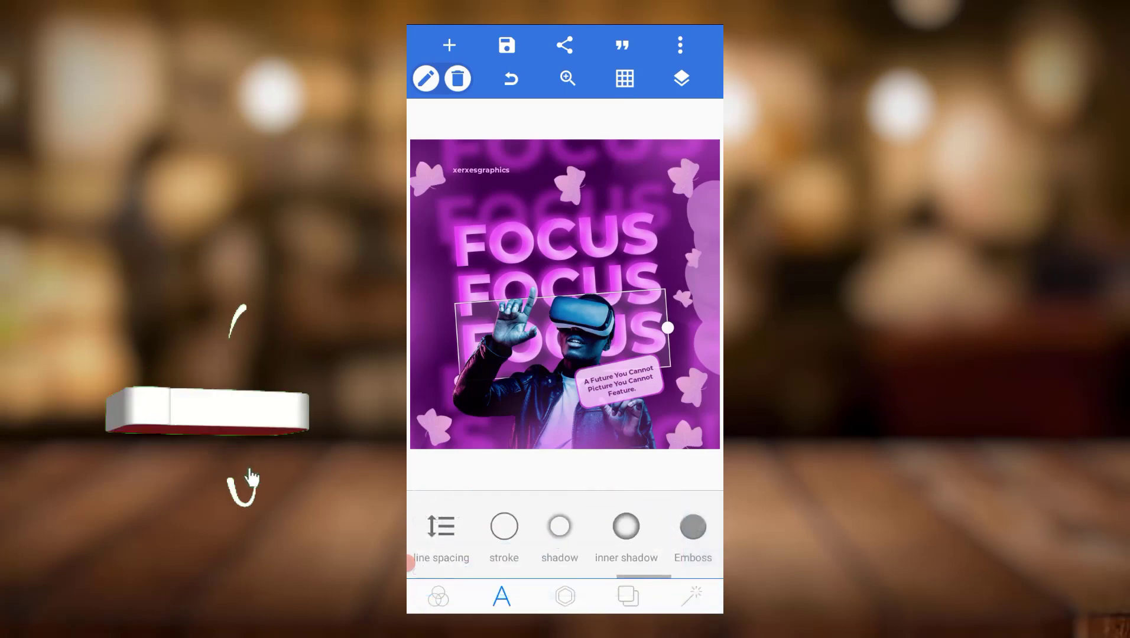
scroll(565, 537, left, 5)
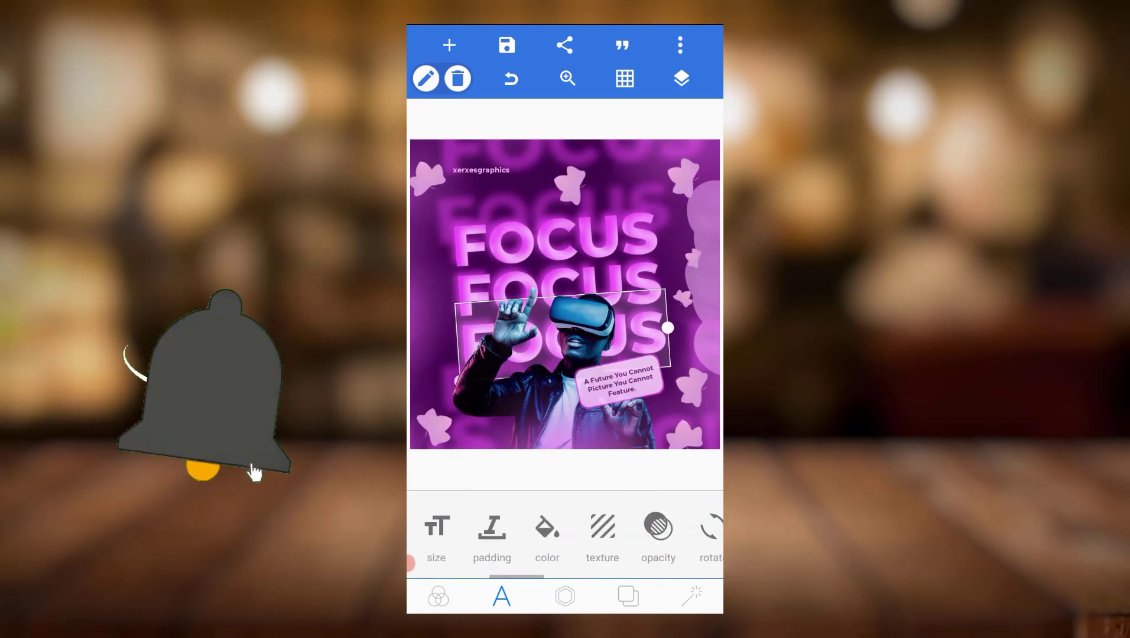
click(547, 527)
click(600, 604)
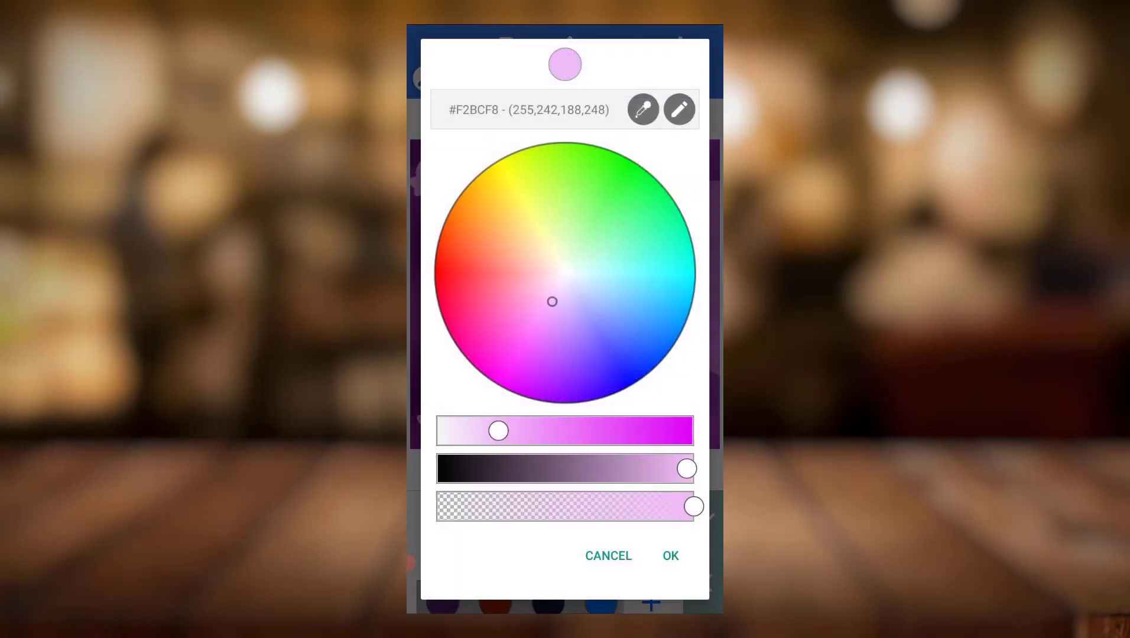
click(595, 572)
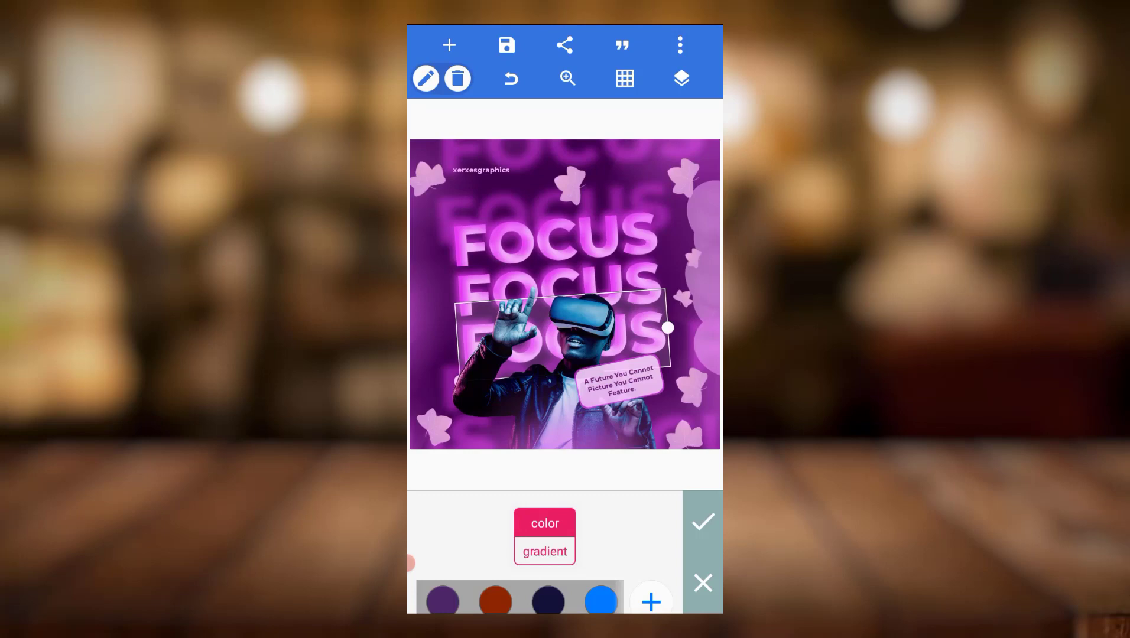
click(681, 79)
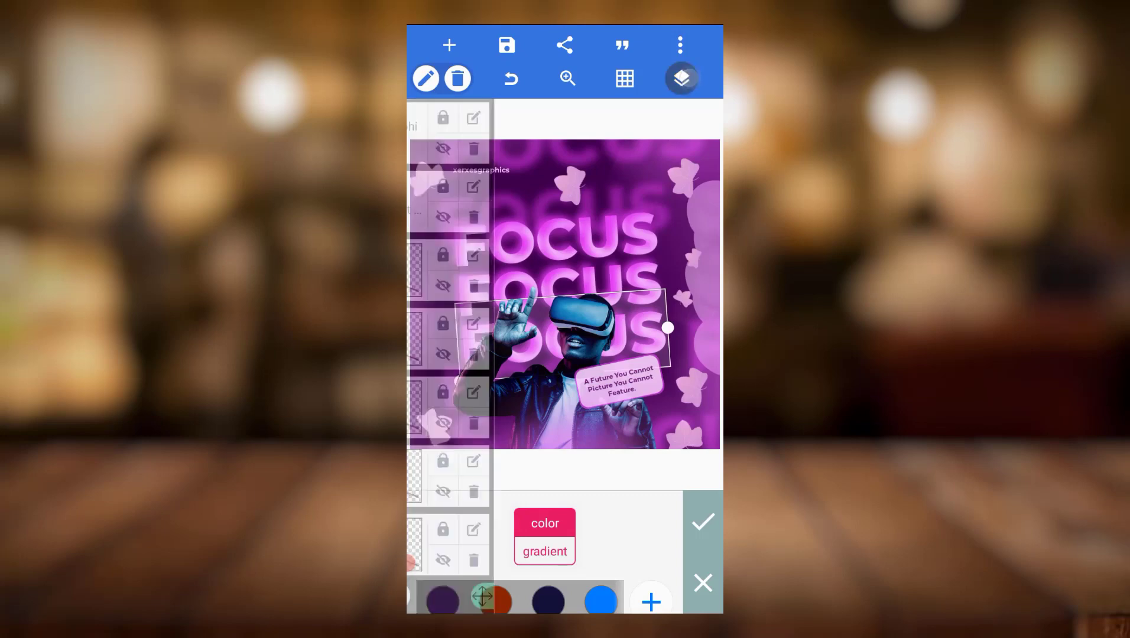
click(681, 78)
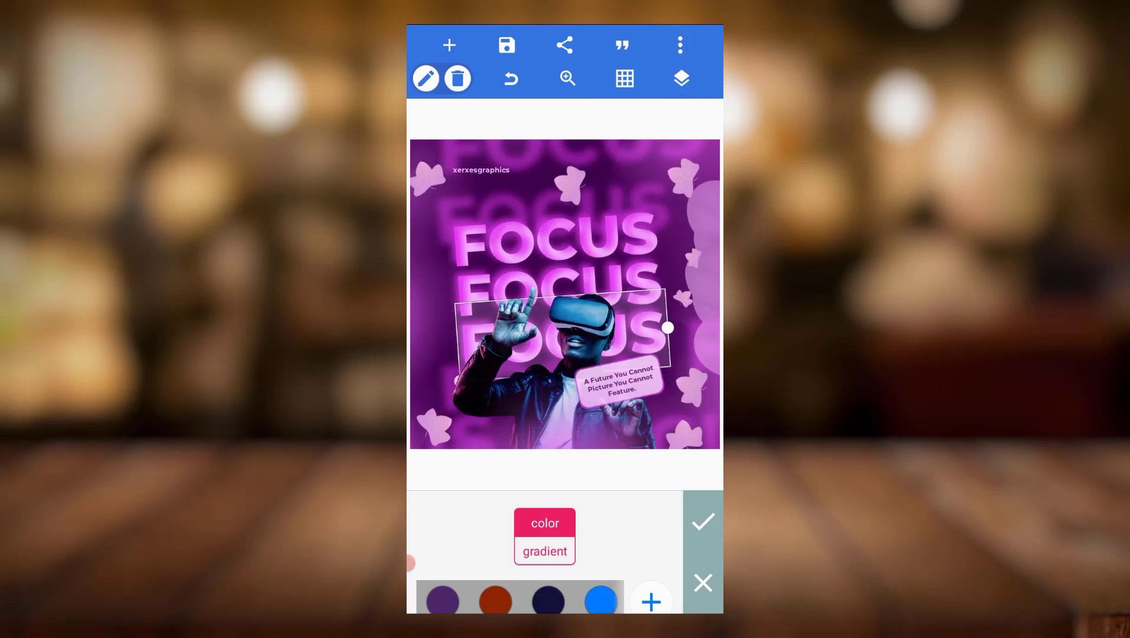
click(702, 523)
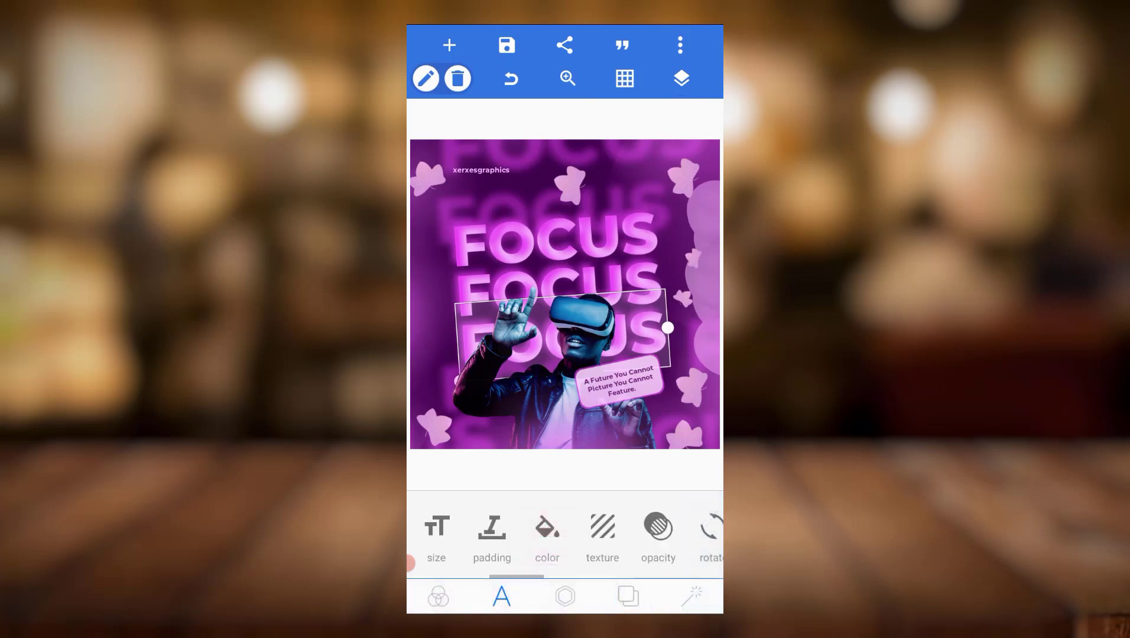